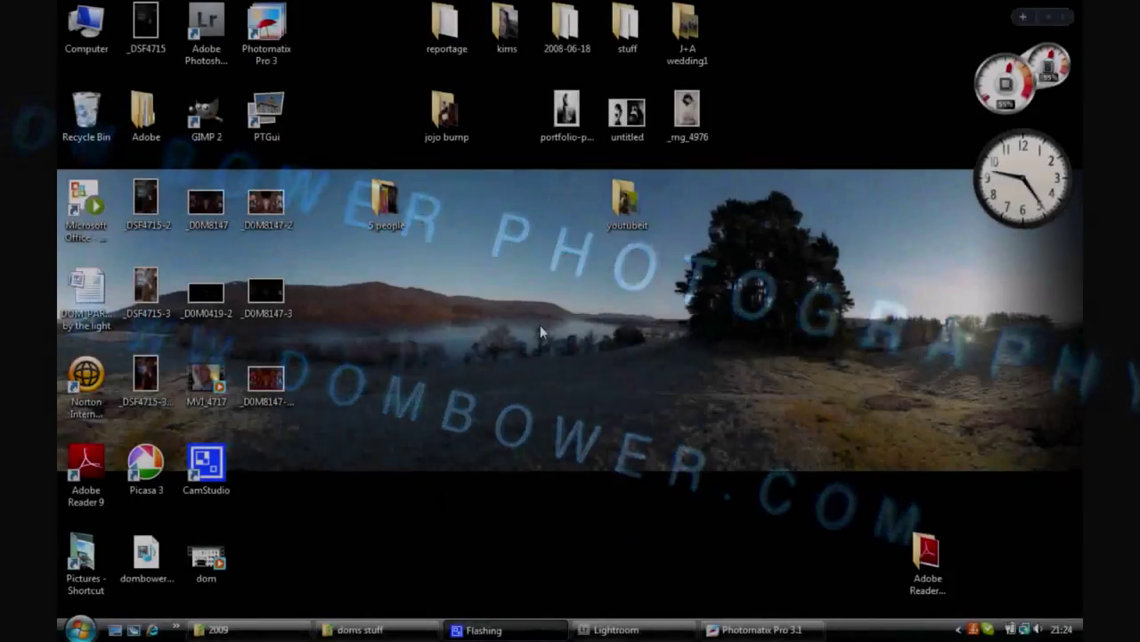
Show the Pictures folder in Lightroom's Library and select the RAW church photo _D0M8154.NEF.
click(624, 629)
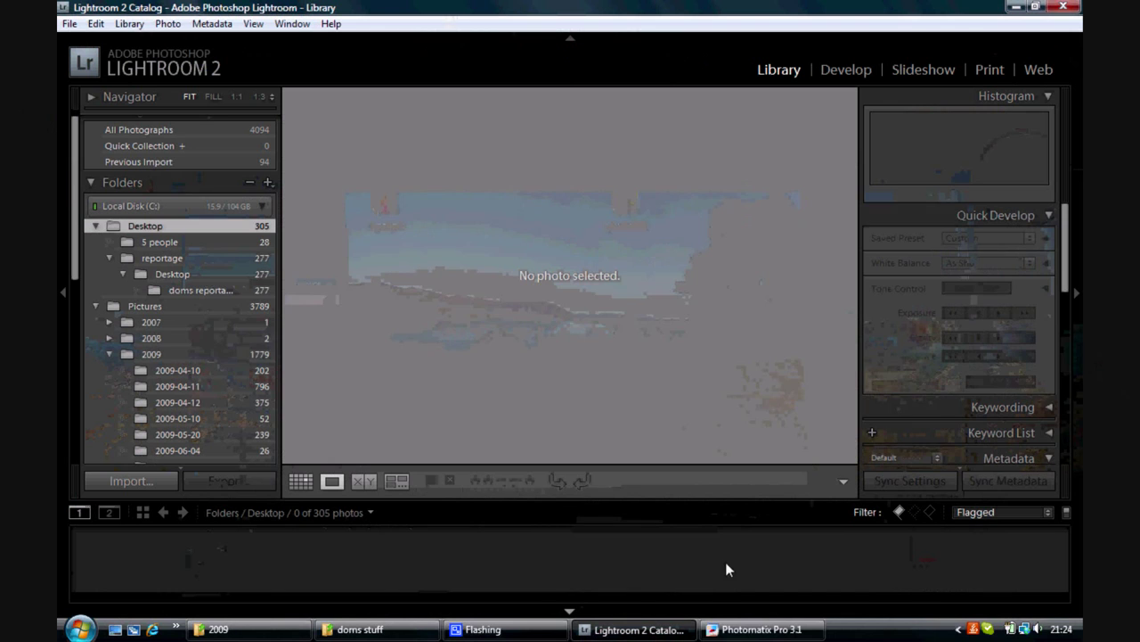
click(150, 307)
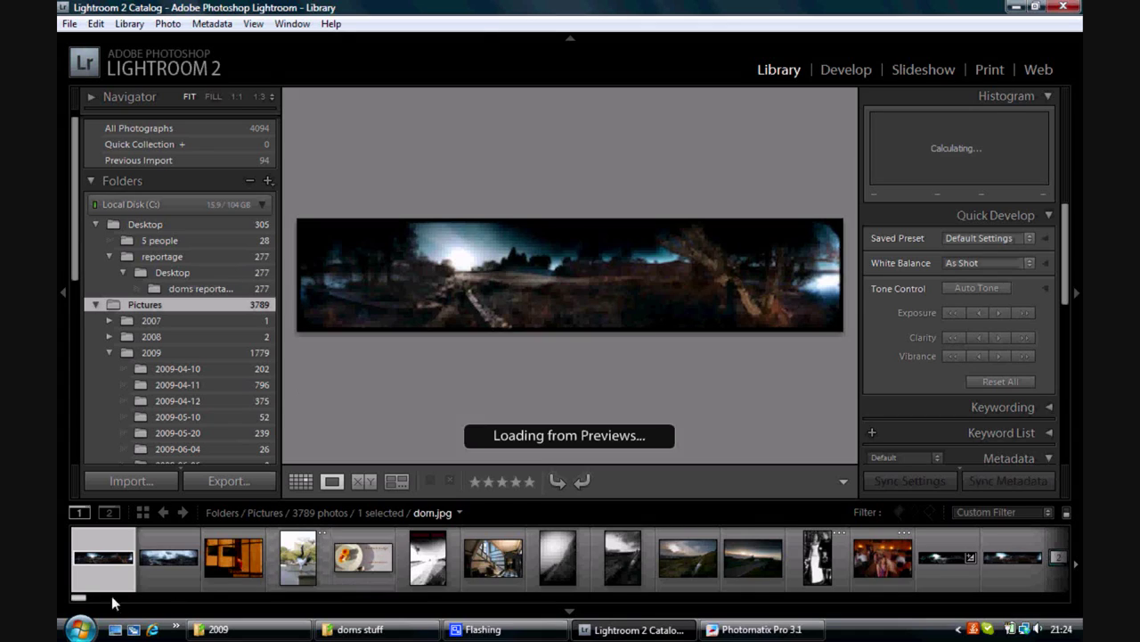
drag(78, 598, 966, 603)
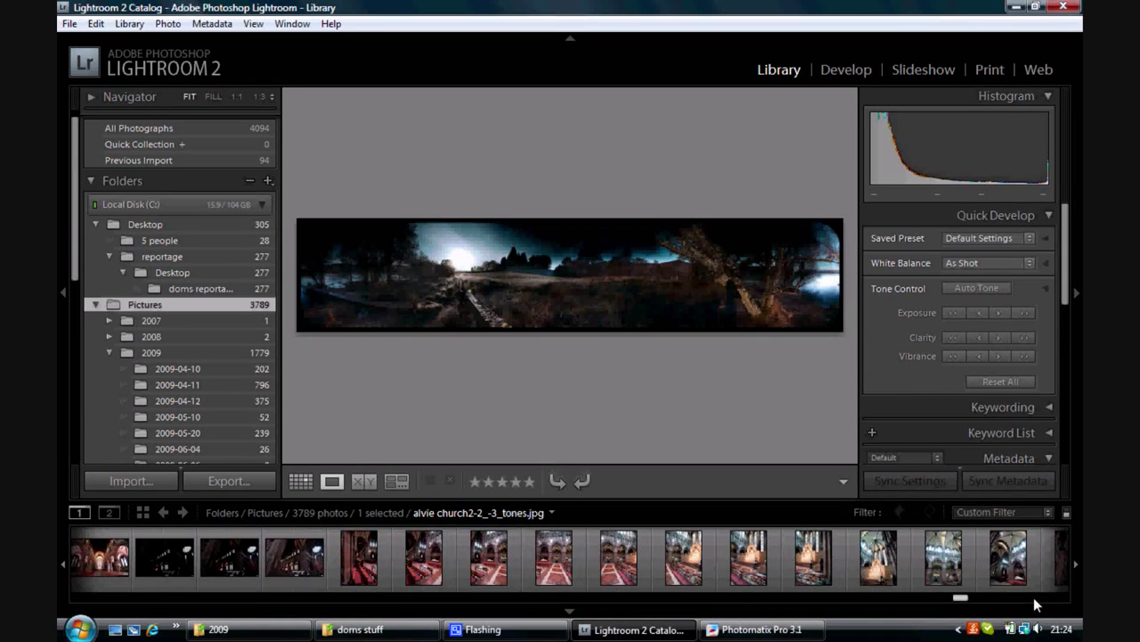
click(294, 557)
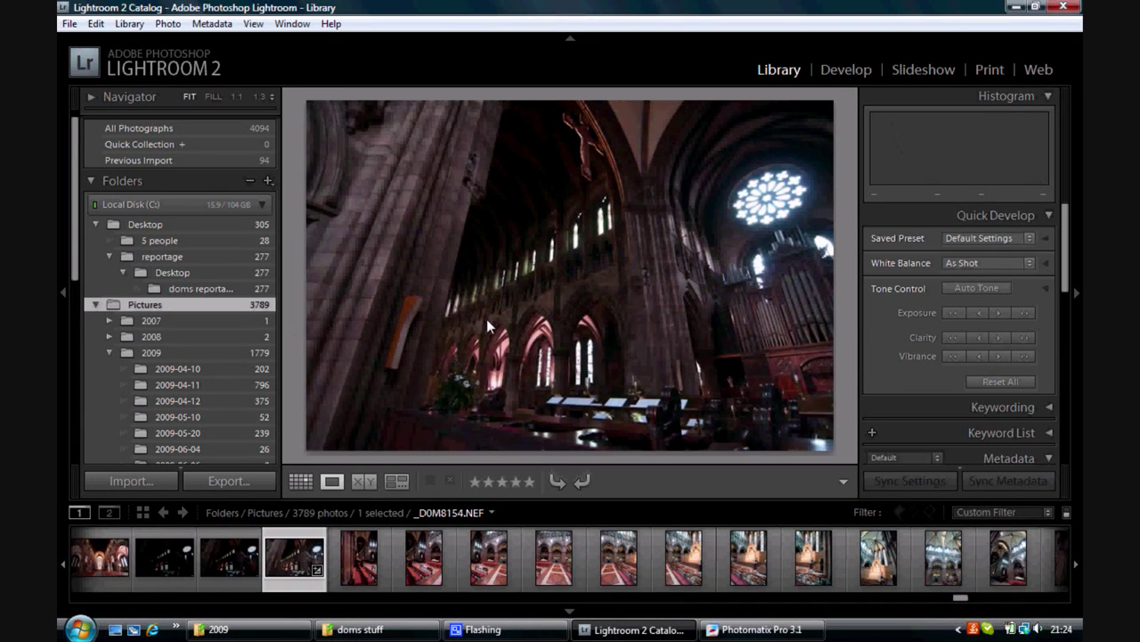
In Develop with the filmstrip hidden, set the church photo's Brightness to 0, keeping Contrast +7.
key(d)
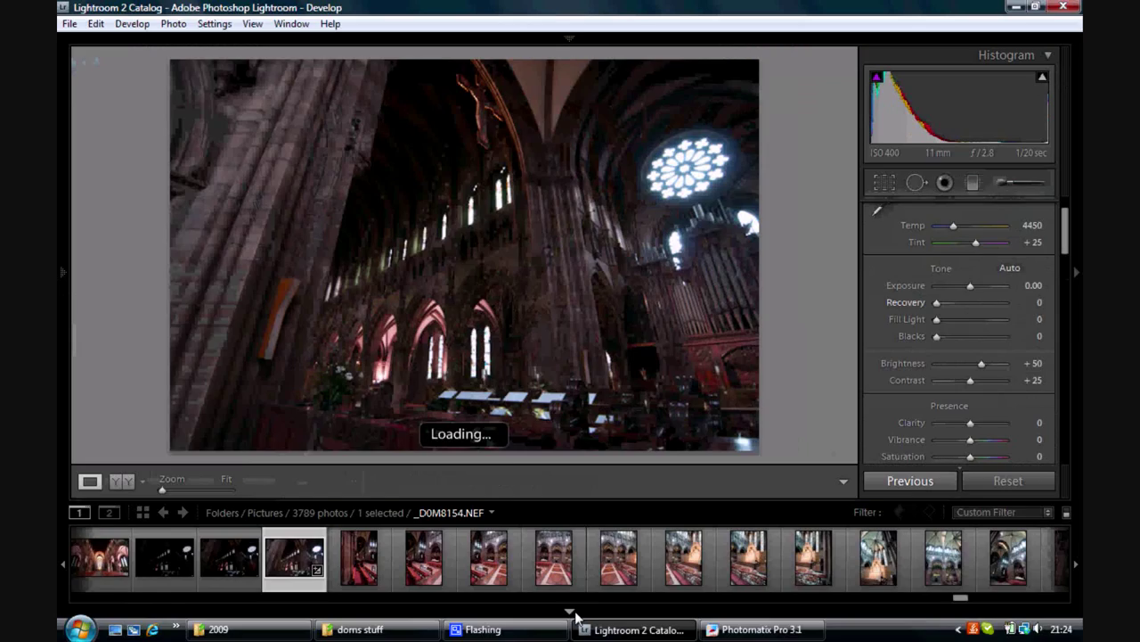
click(570, 611)
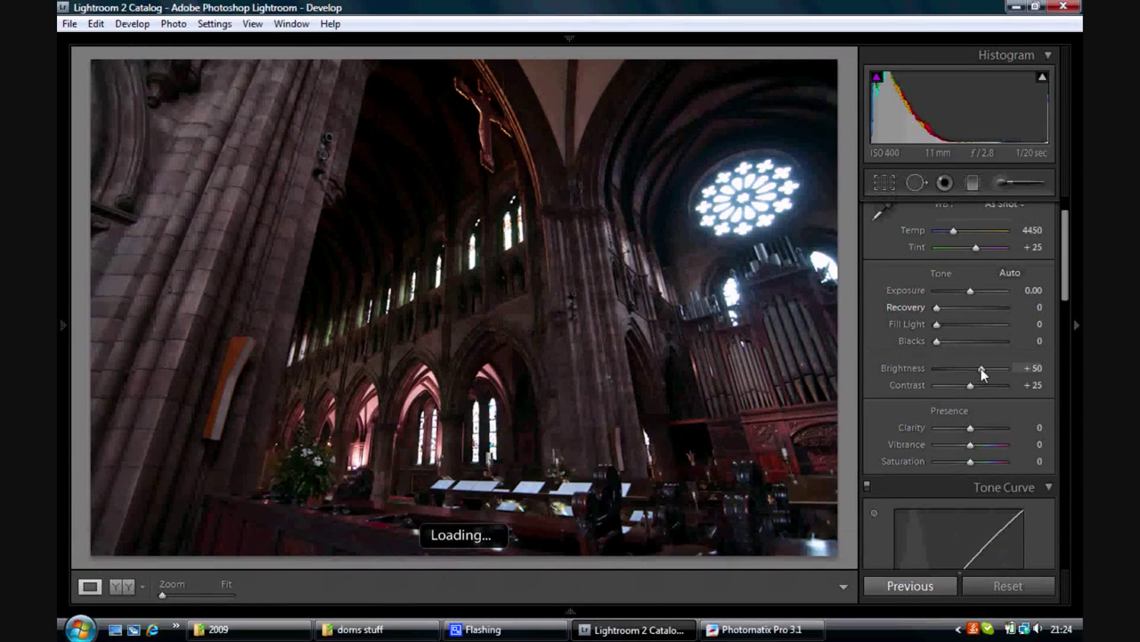
drag(976, 375, 964, 393)
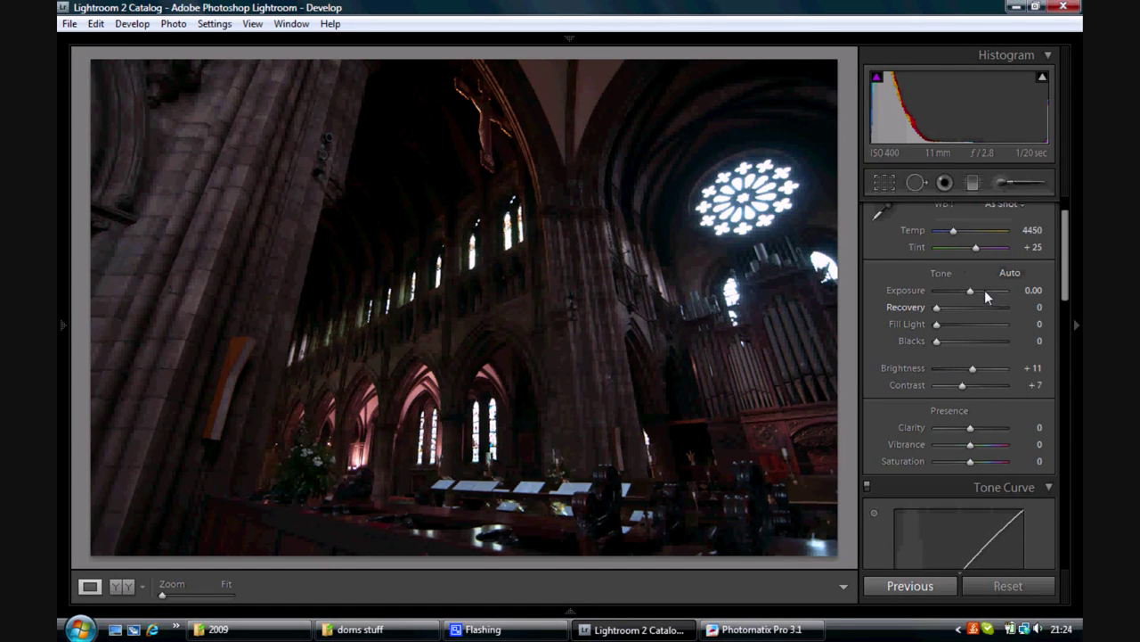
mouse_move(1065, 290)
mouse_down()
mouse_move(1068, 309)
mouse_move(1069, 293)
mouse_up()
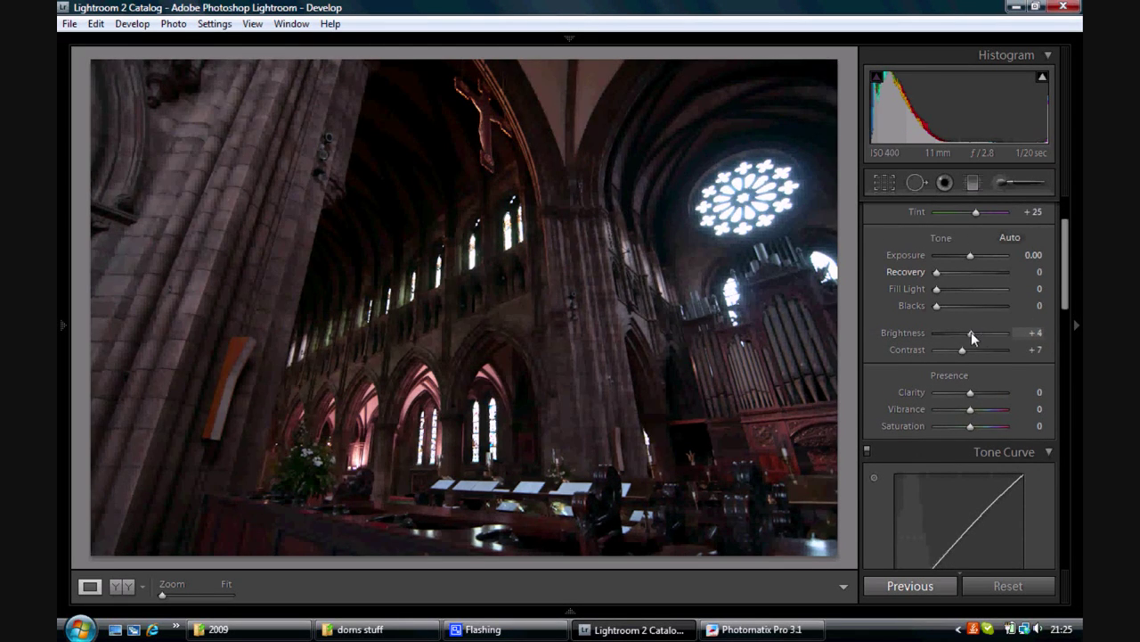
drag(972, 337, 969, 337)
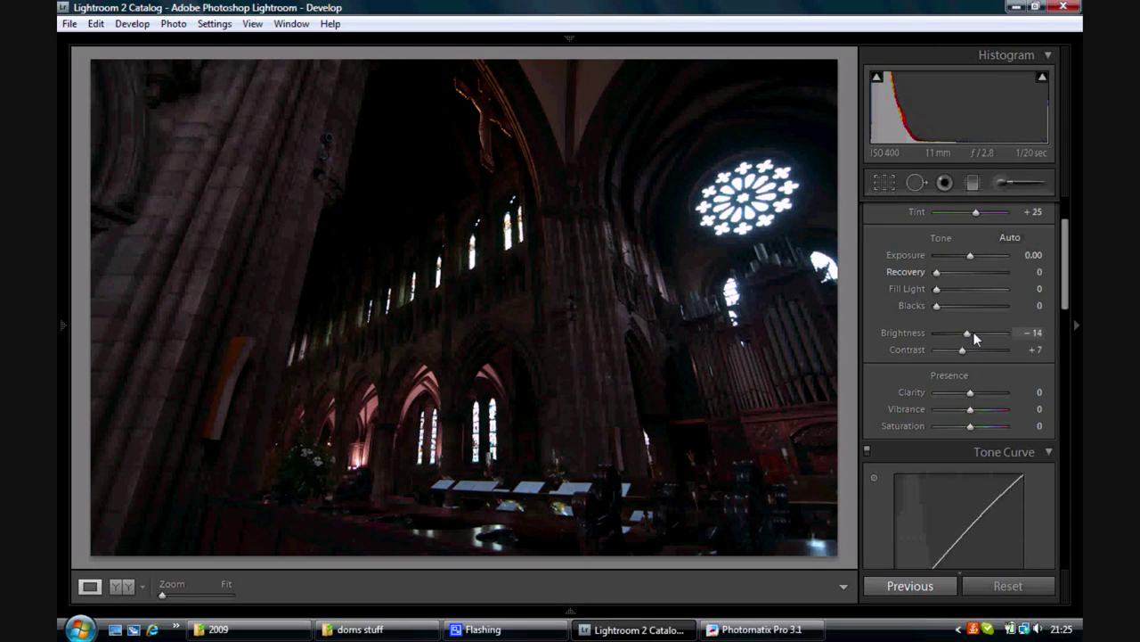
drag(974, 338, 975, 338)
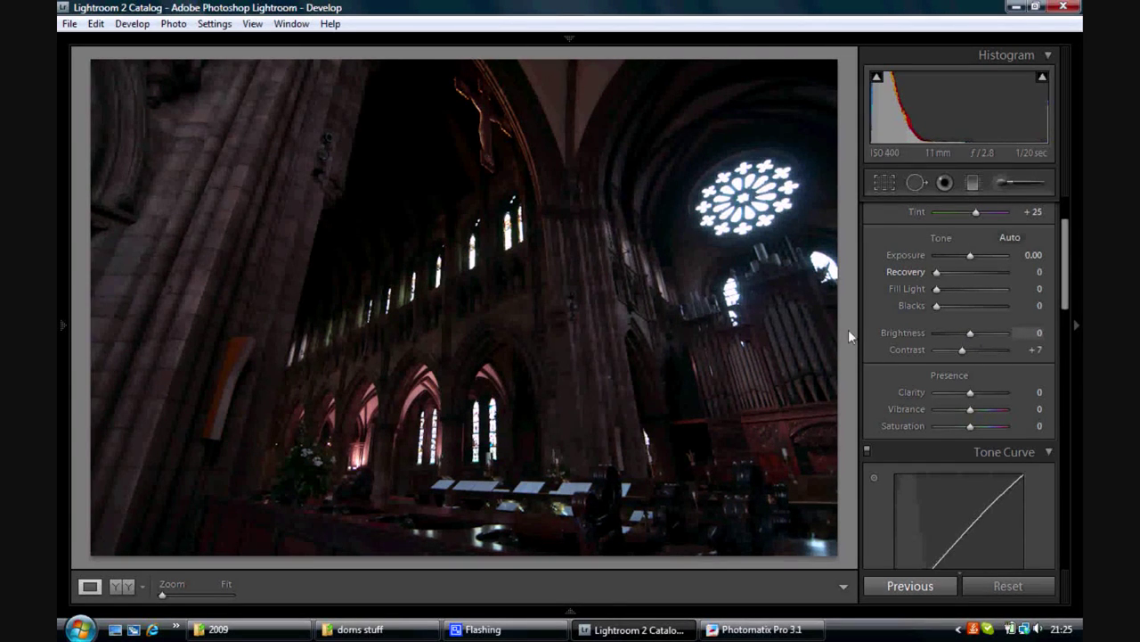
Start exporting the church photo with the Desktop as the destination folder.
right_click(504, 309)
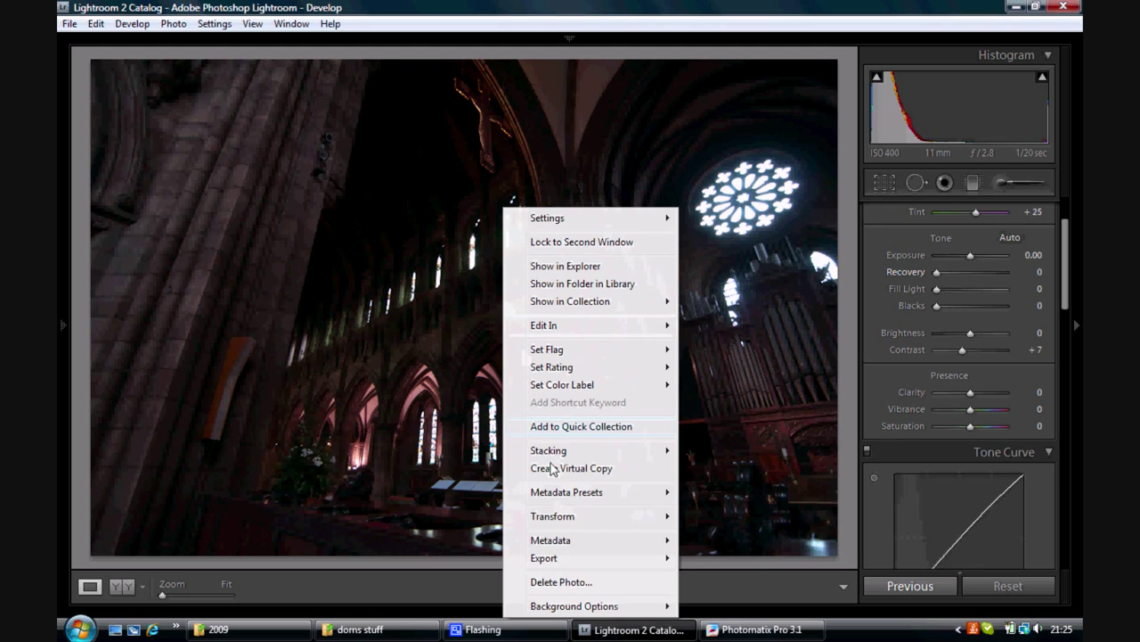
mouse_move(570, 558)
click(712, 446)
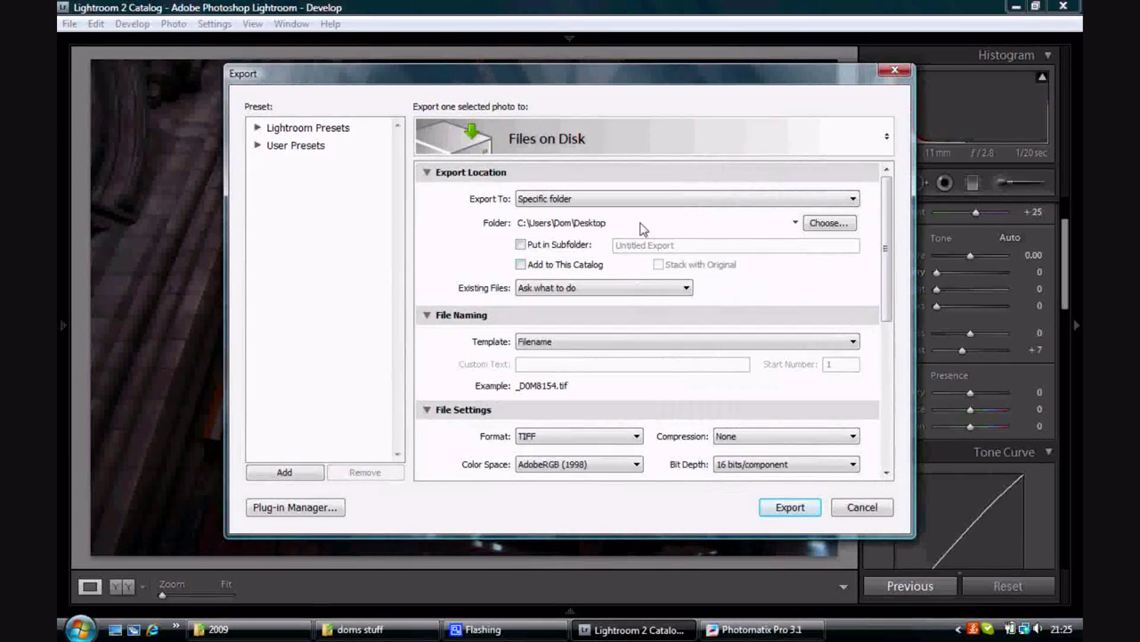
click(842, 226)
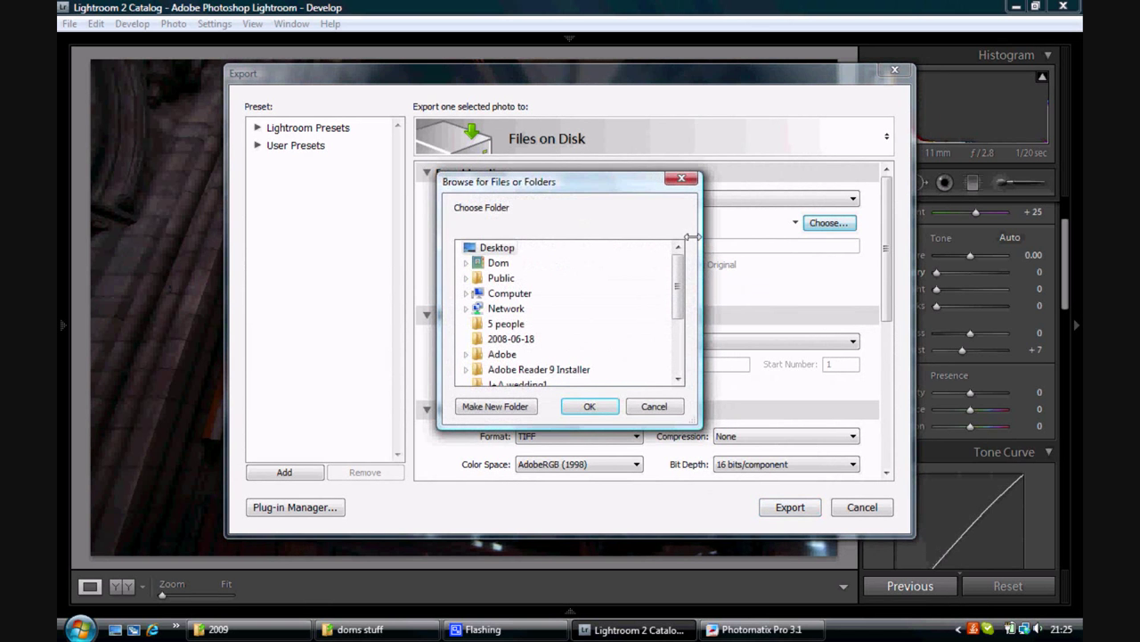
mouse_move(677, 294)
mouse_down()
mouse_move(679, 351)
mouse_move(691, 283)
mouse_up()
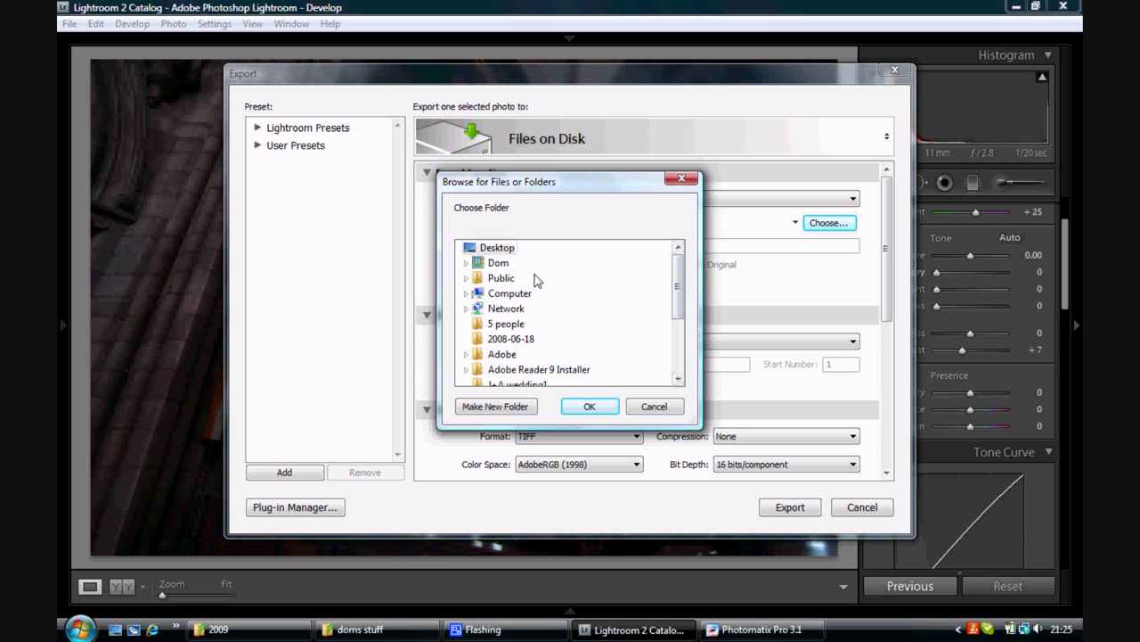
click(590, 407)
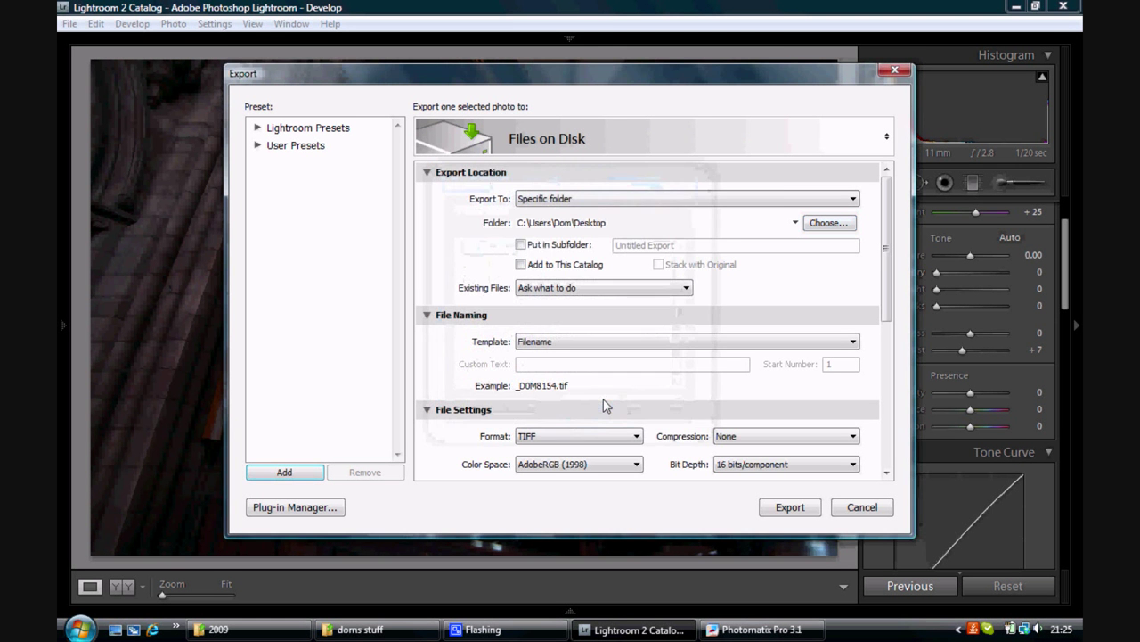
Keep the TIFF format at 16 bits/component in AdobeRGB (1998), and export.
scroll(887, 253, down, 3)
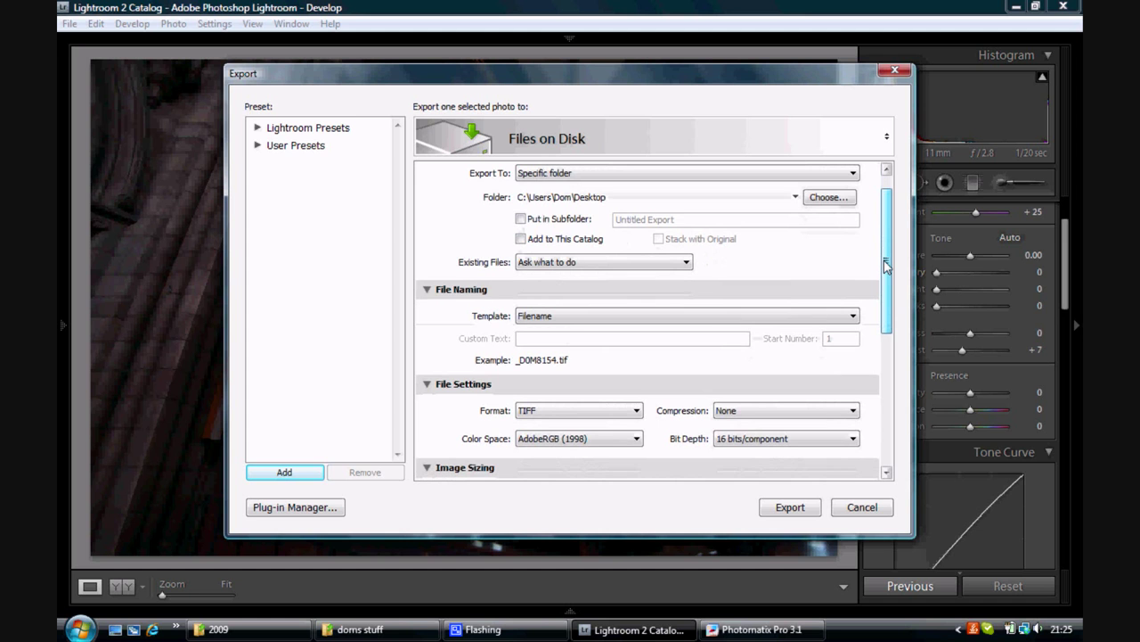
click(635, 376)
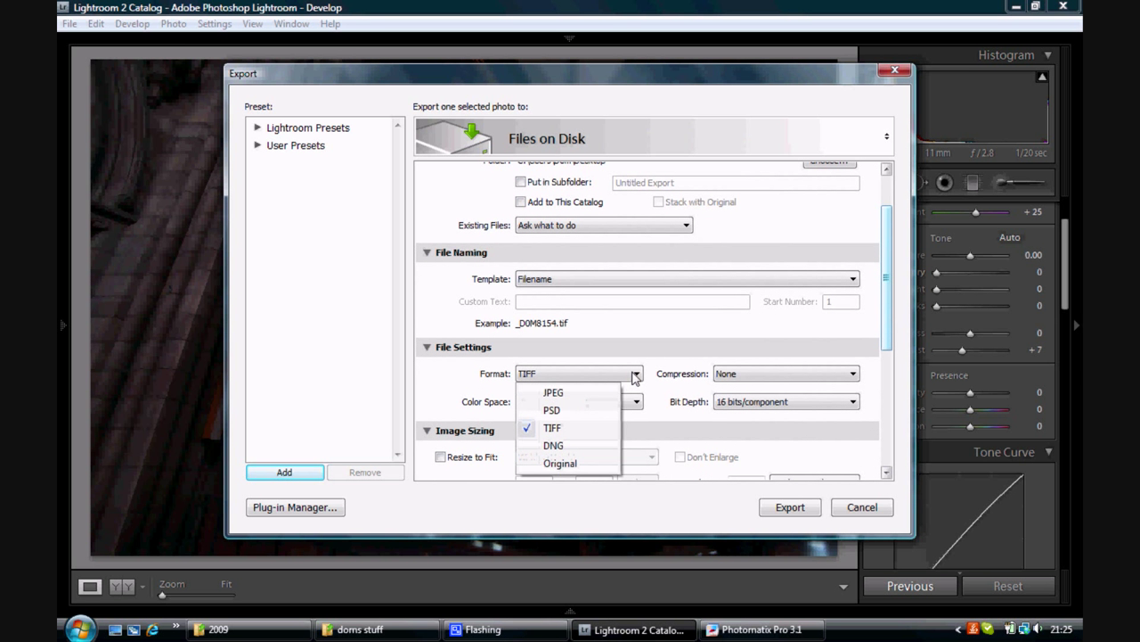
click(534, 426)
click(853, 404)
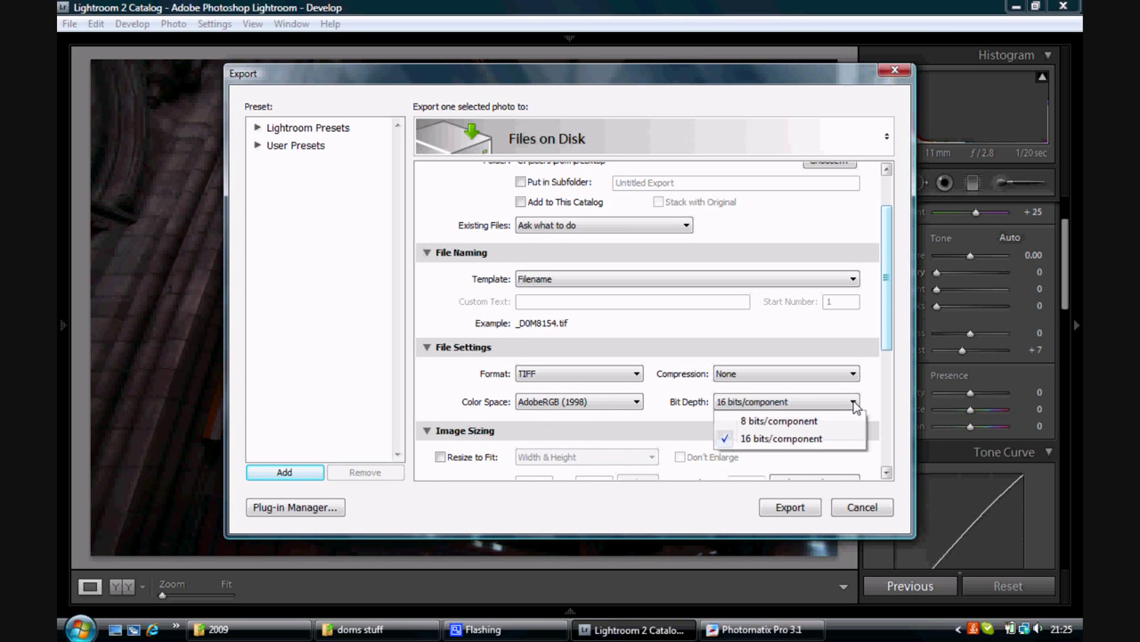
click(828, 441)
drag(887, 325, 886, 413)
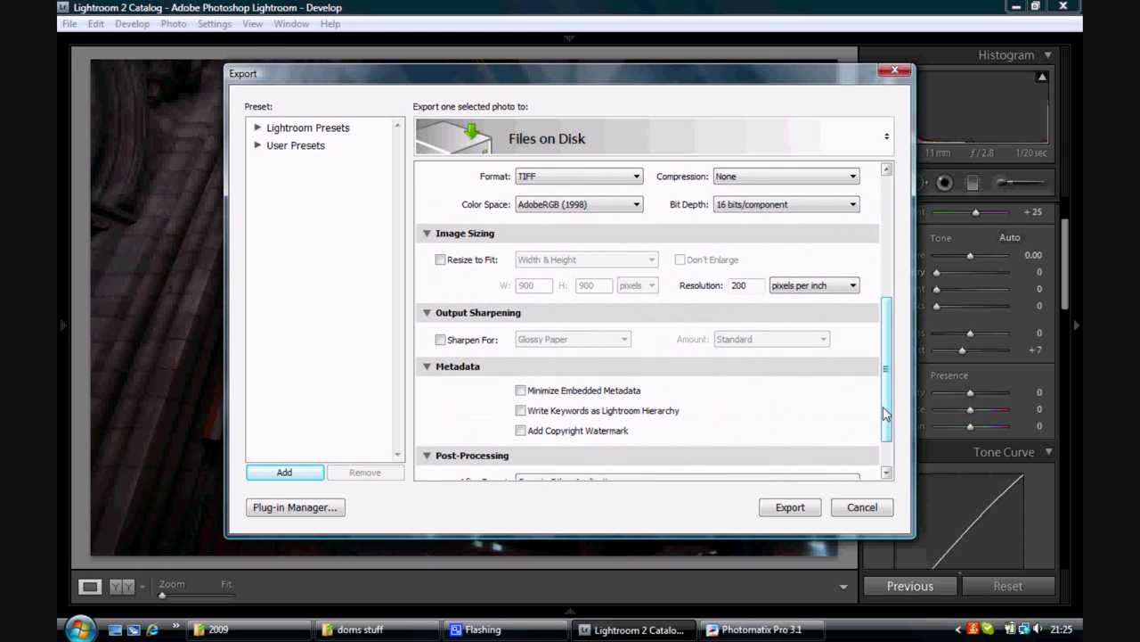
click(804, 509)
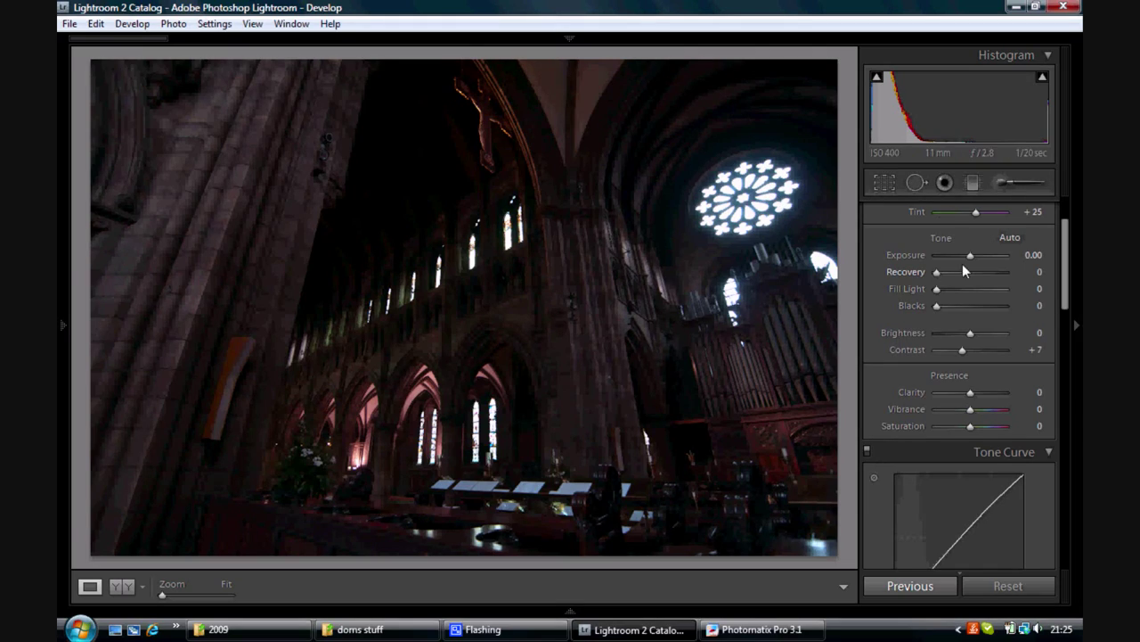
Adjust exposure and fill light, then export another copy with the previous settings.
drag(971, 256, 986, 257)
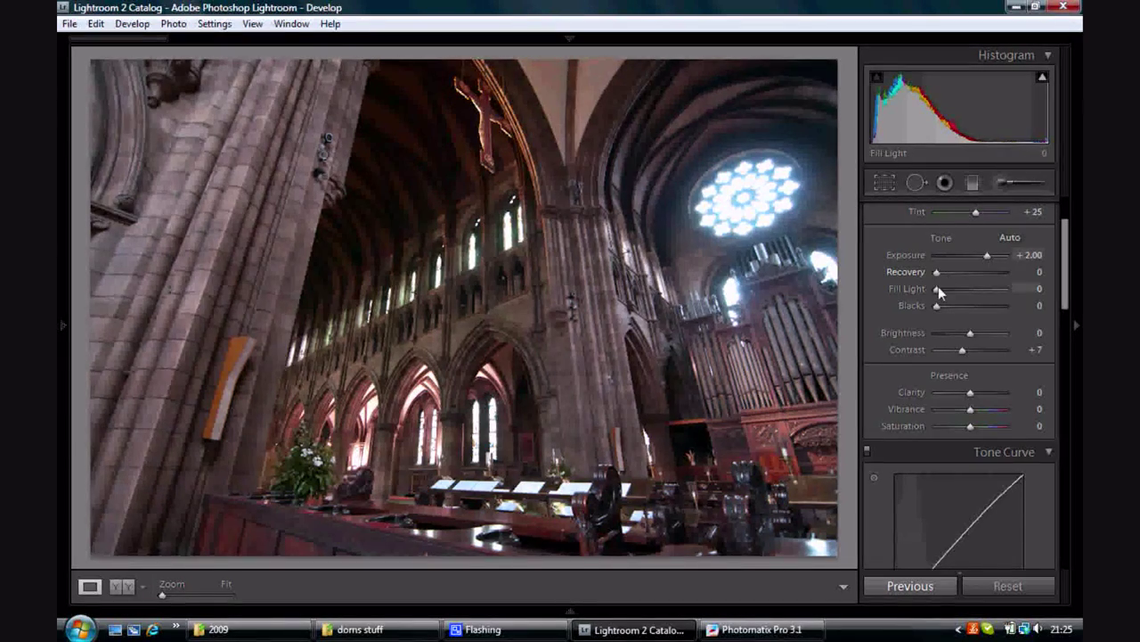
drag(939, 289, 948, 288)
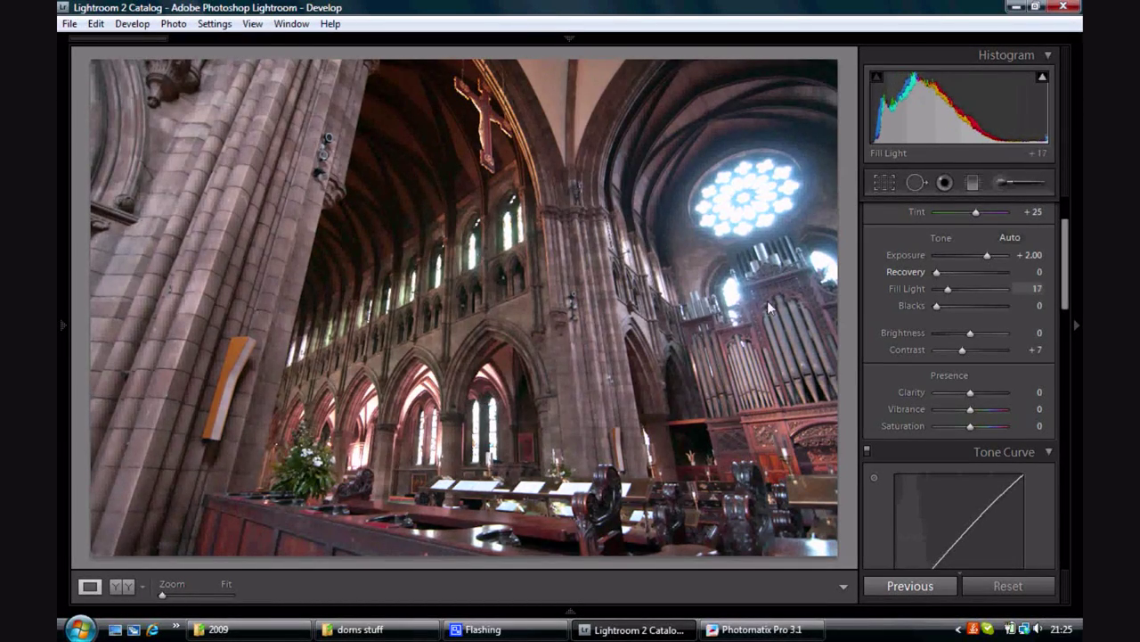
scroll(933, 375, down, 5)
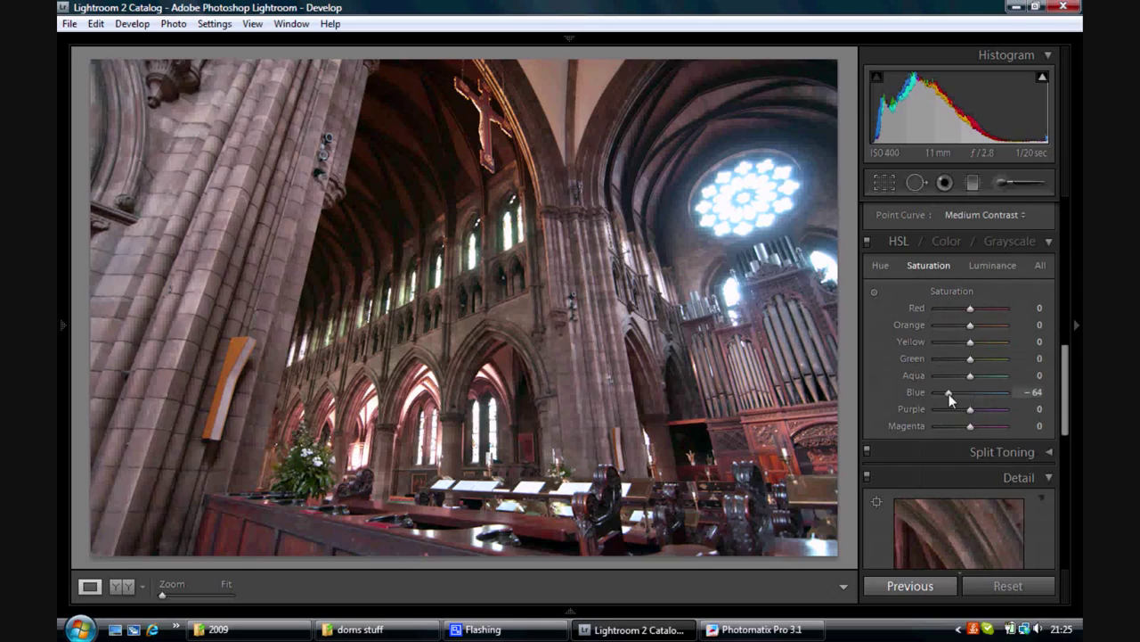
right_click(727, 301)
mouse_move(811, 558)
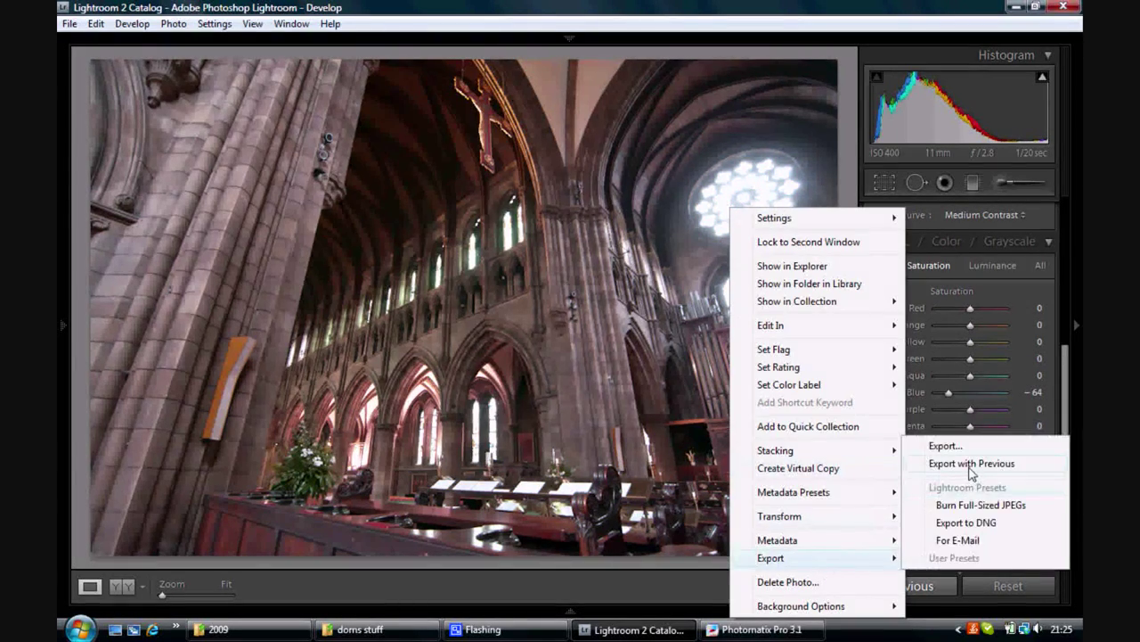
click(971, 463)
click(664, 437)
Darken the exposure to −2.19 and export this copy with previous settings under unique names.
scroll(1059, 325, up, 3)
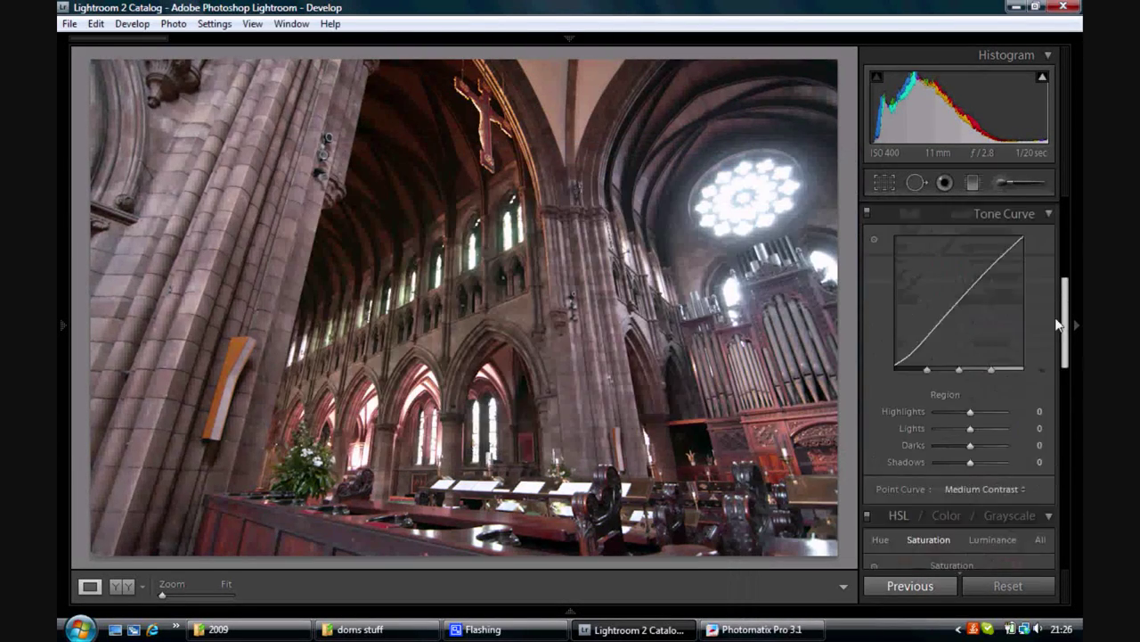
scroll(1059, 325, up, 5)
mouse_move(987, 306)
mouse_down()
mouse_move(957, 304)
mouse_move(936, 335)
mouse_move(1003, 318)
mouse_up()
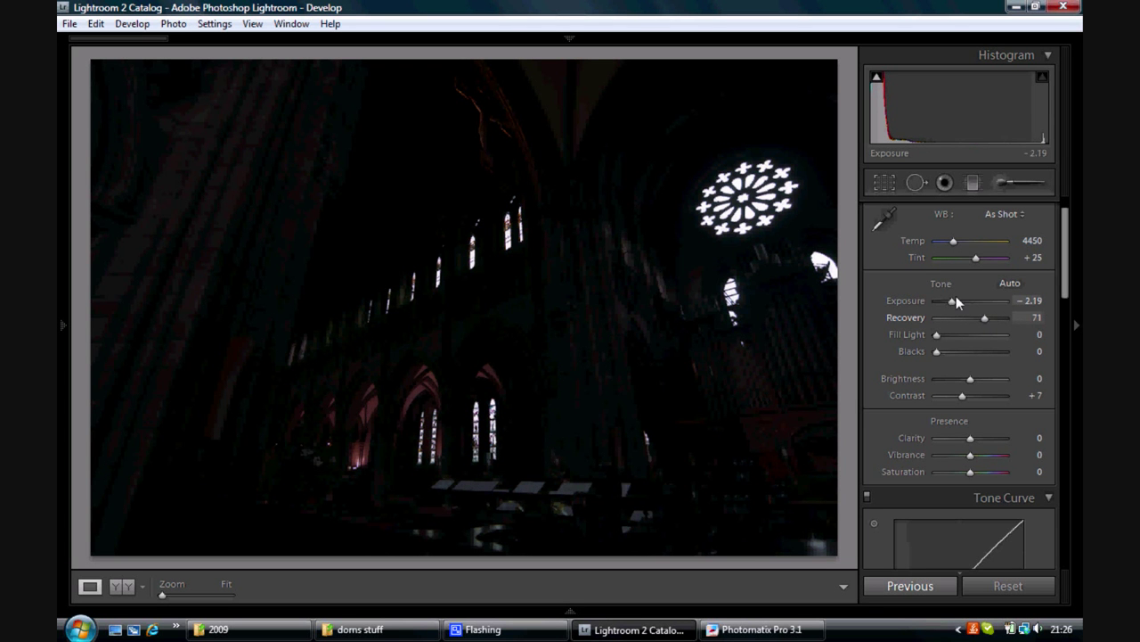
right_click(588, 338)
mouse_move(675, 565)
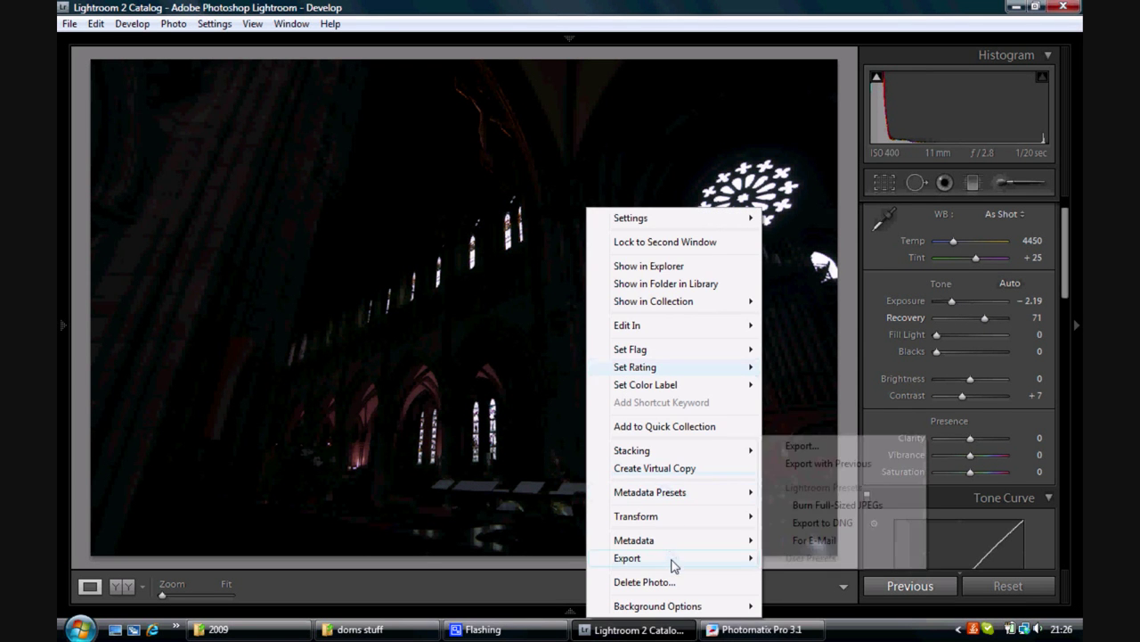
click(827, 464)
click(746, 436)
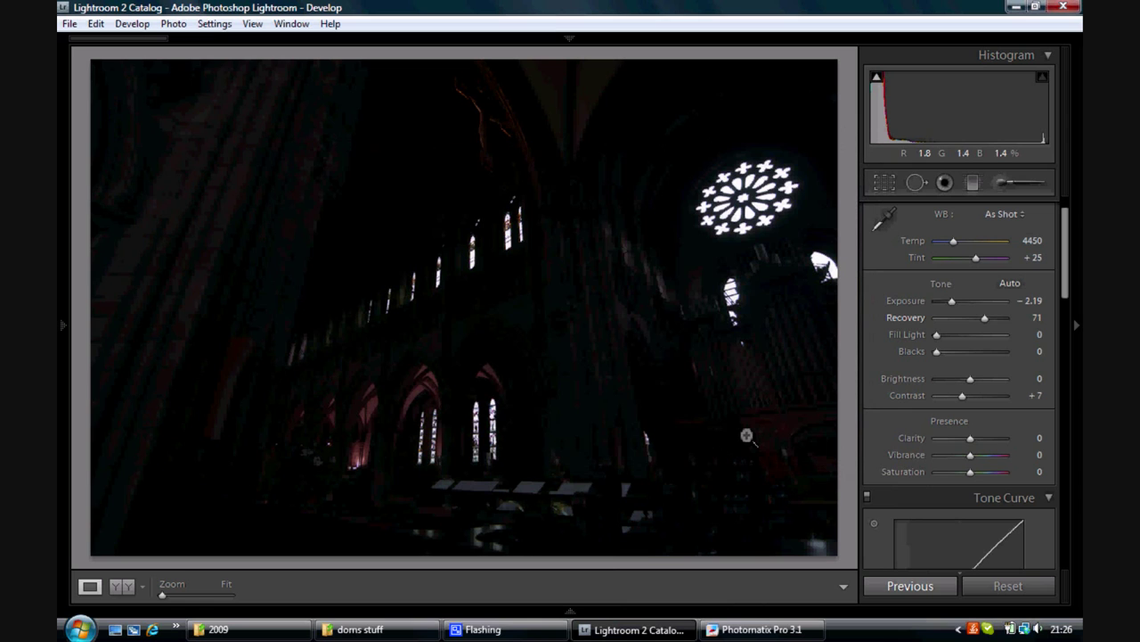
click(62, 325)
click(569, 38)
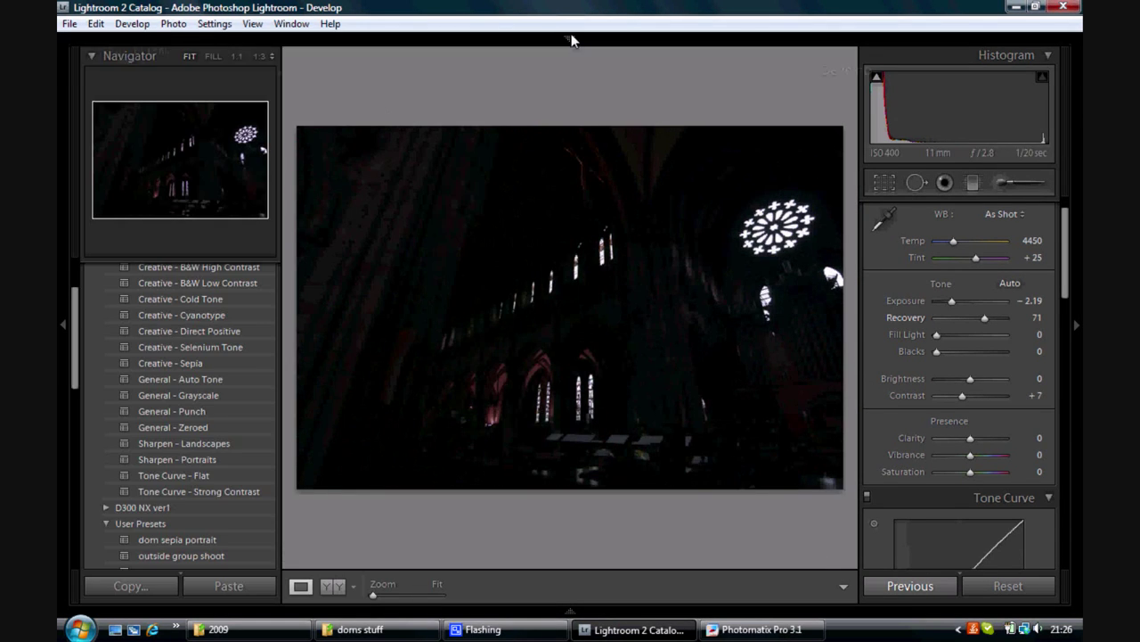
In Photomatix, choose _D0M8154.tif, _D0M8154-2.tif and _D0M8154-3.tif as HDR source images.
click(1018, 9)
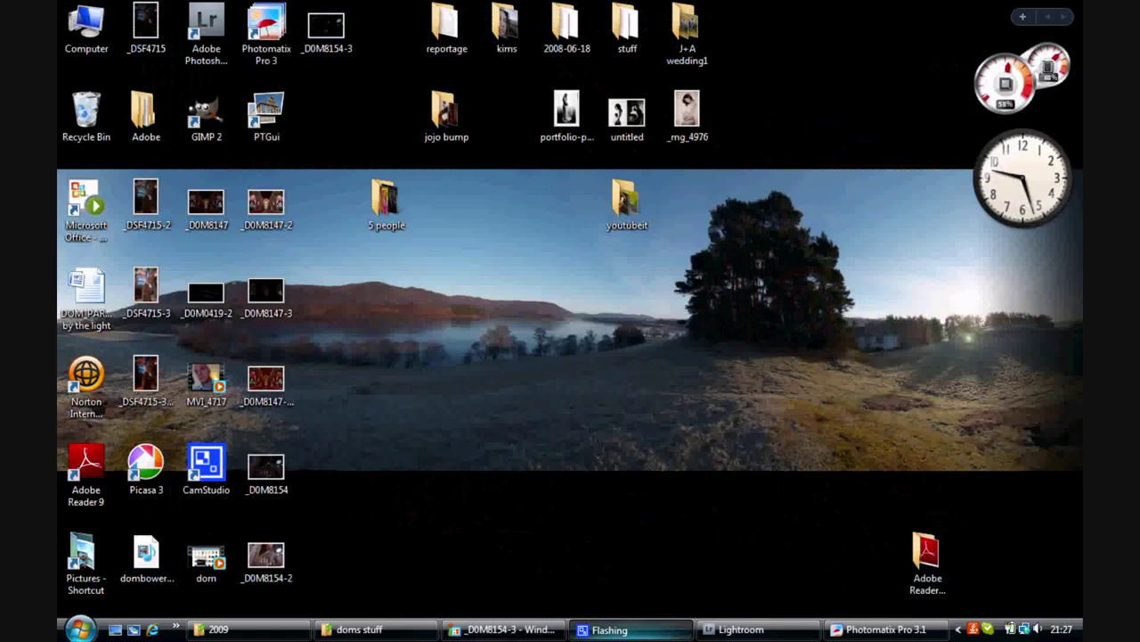
click(855, 629)
click(120, 91)
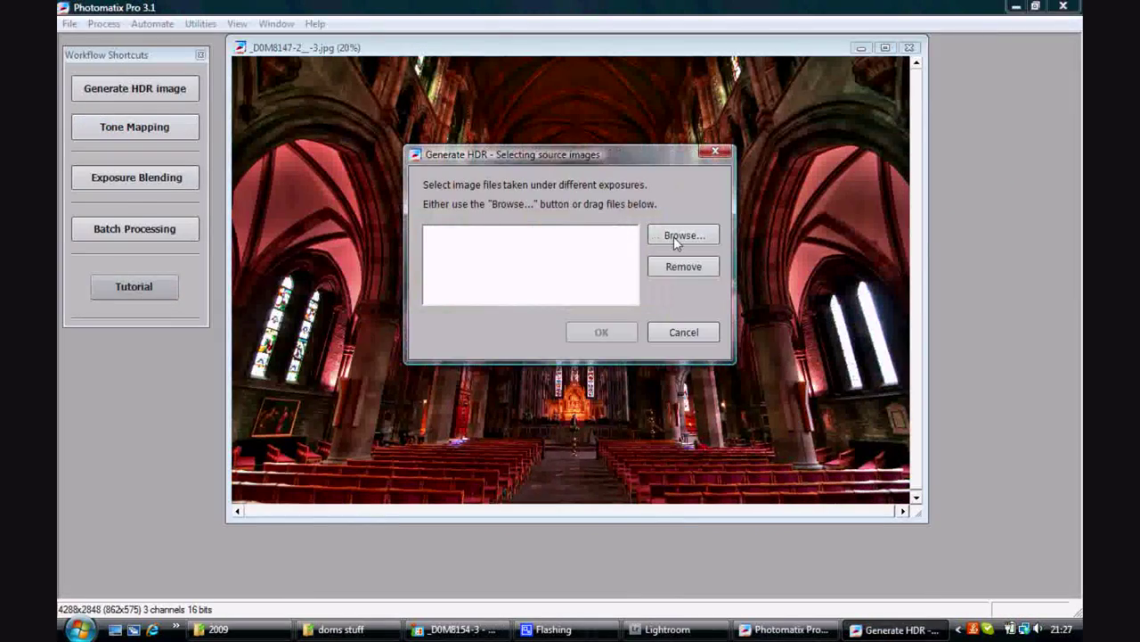
click(675, 236)
click(422, 195)
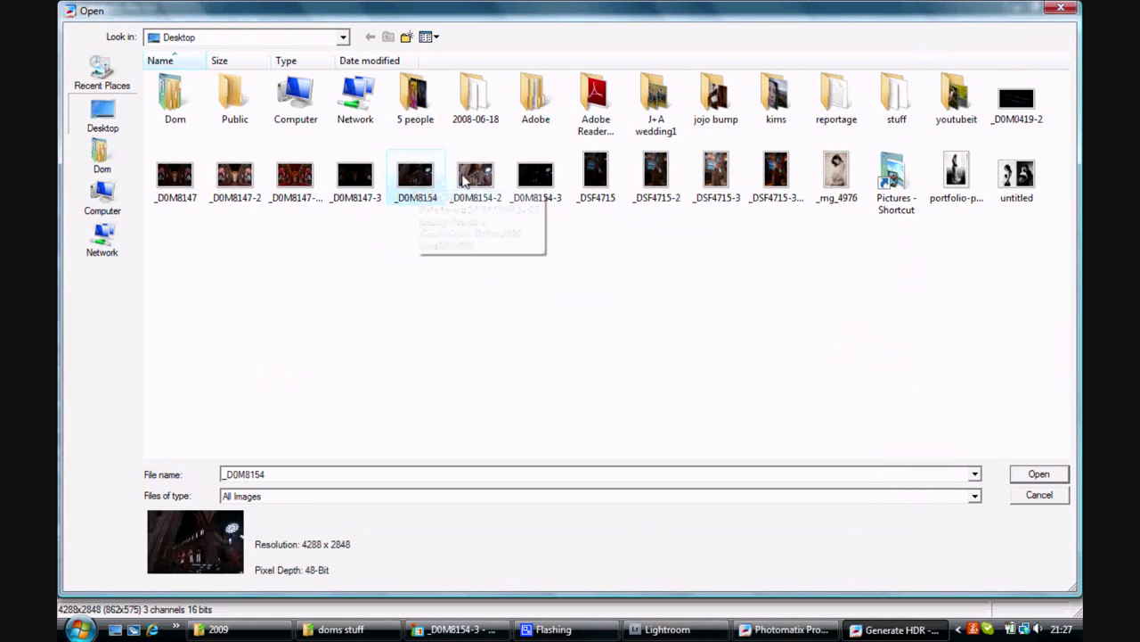
ctrl+click(476, 178)
ctrl+click(536, 178)
click(1039, 473)
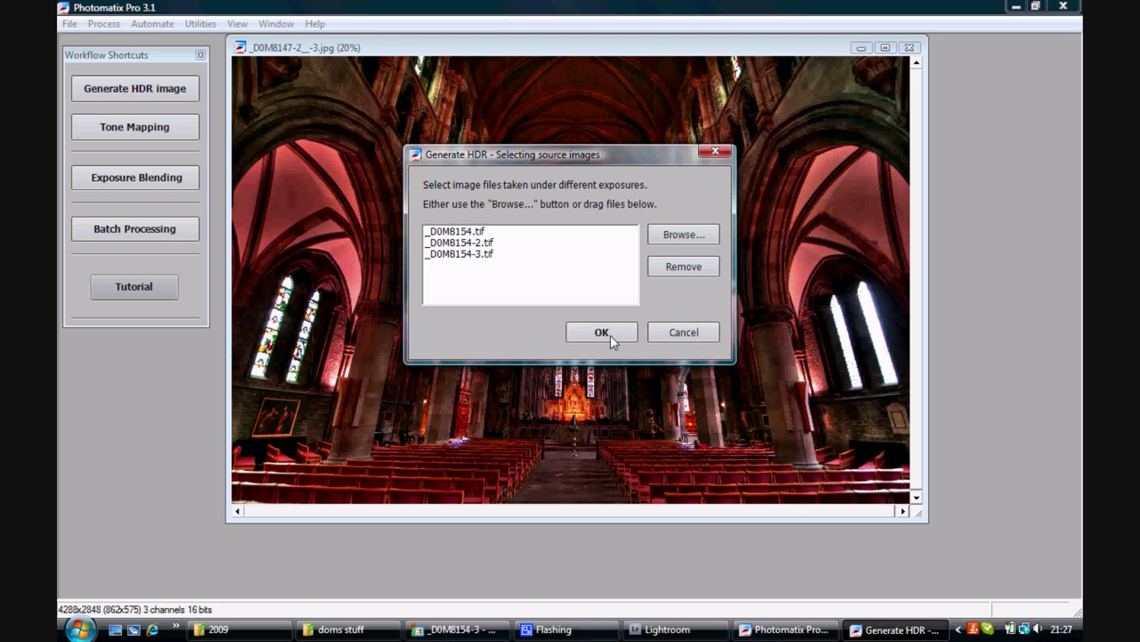
Accept the sources and estimated exposure values to build the 32-bit HDR image.
click(610, 335)
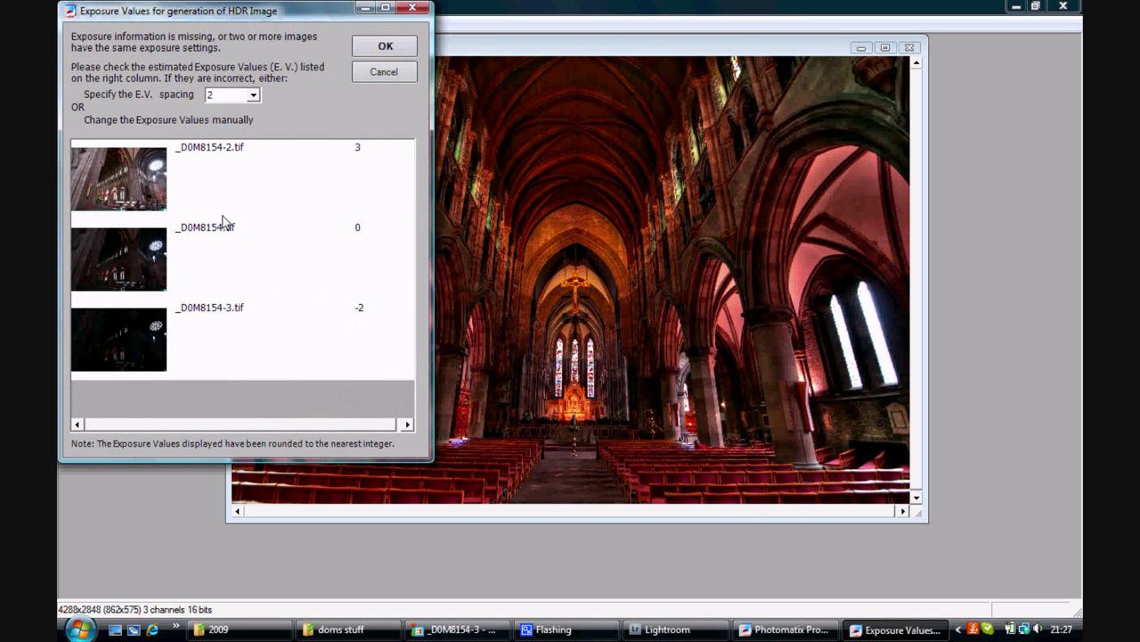
click(382, 49)
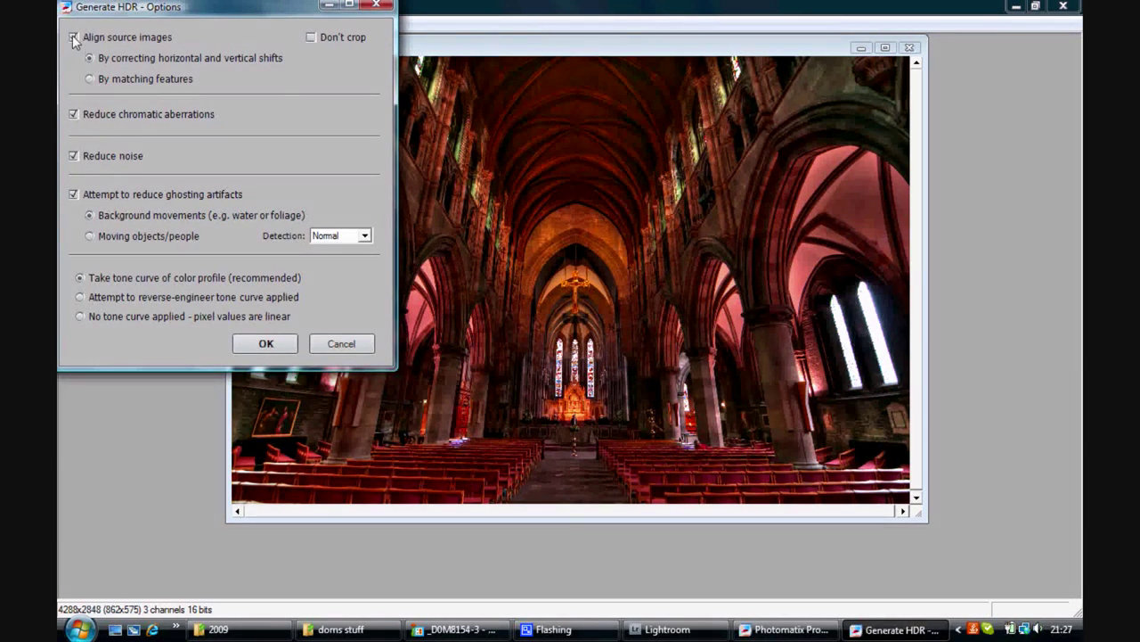
click(264, 344)
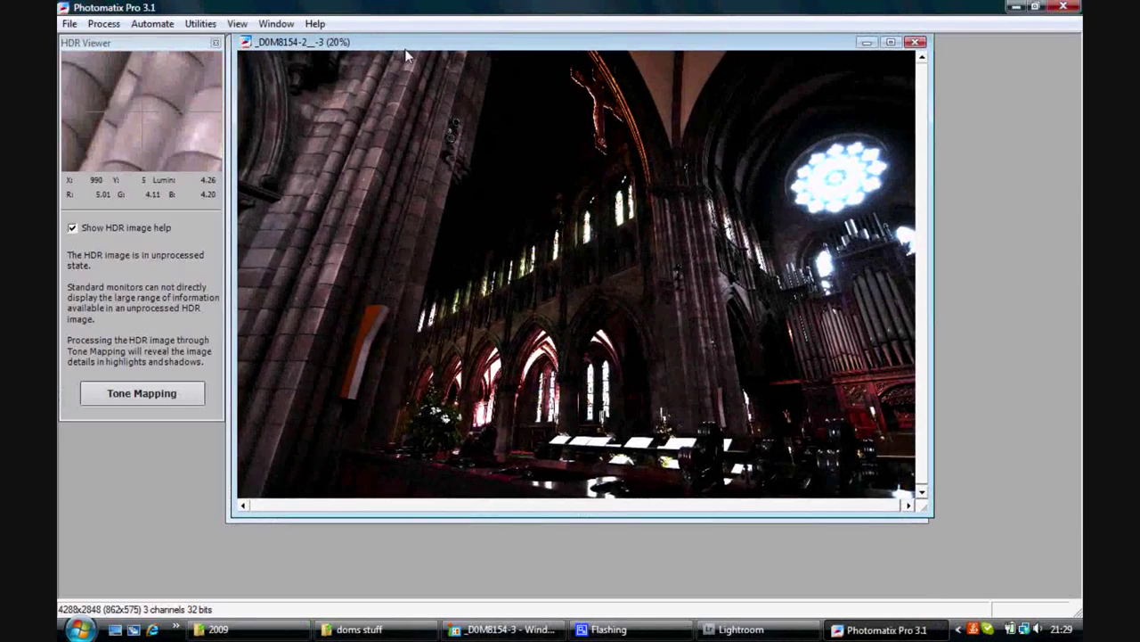
click(172, 393)
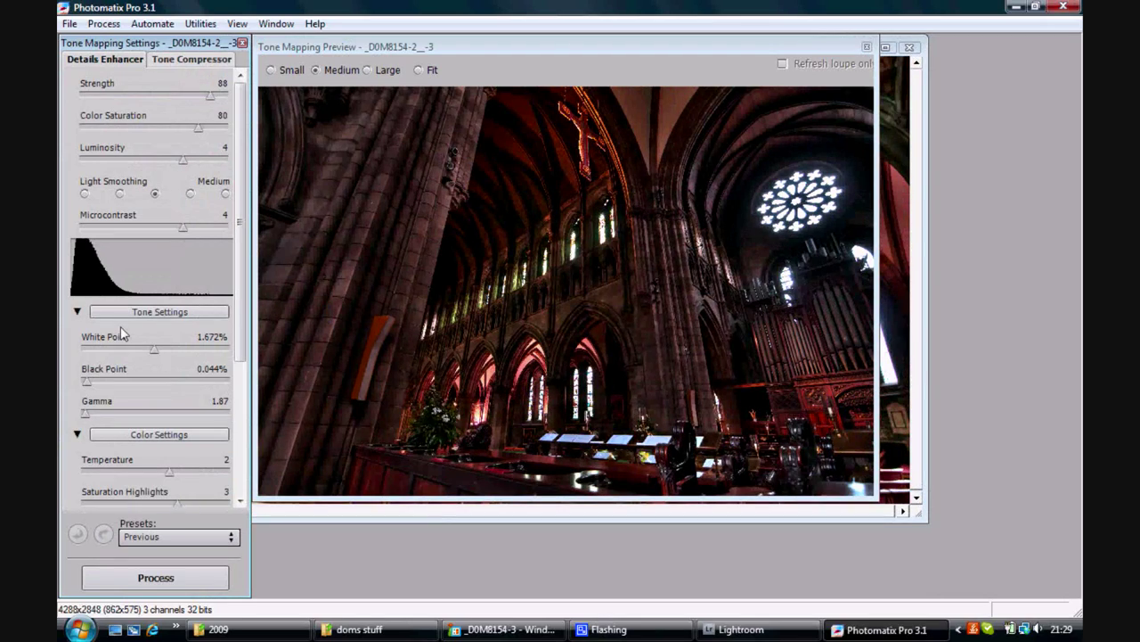
Fit the enlarged preview, set Light Smoothing to Very High, and process the tone-mapped church image.
drag(926, 520, 975, 563)
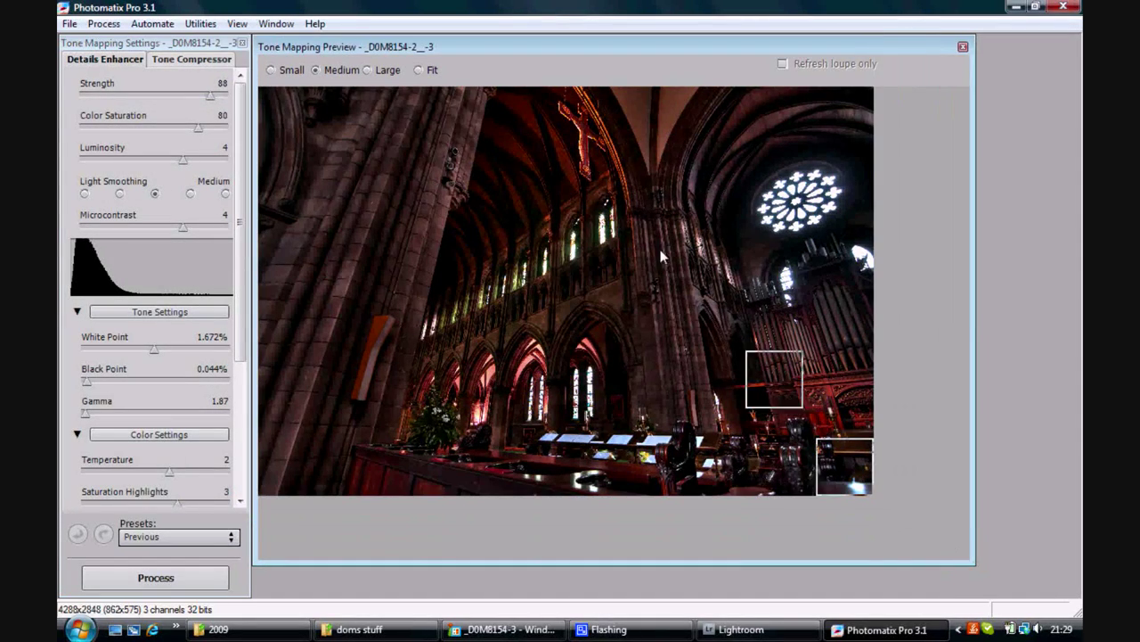
click(419, 71)
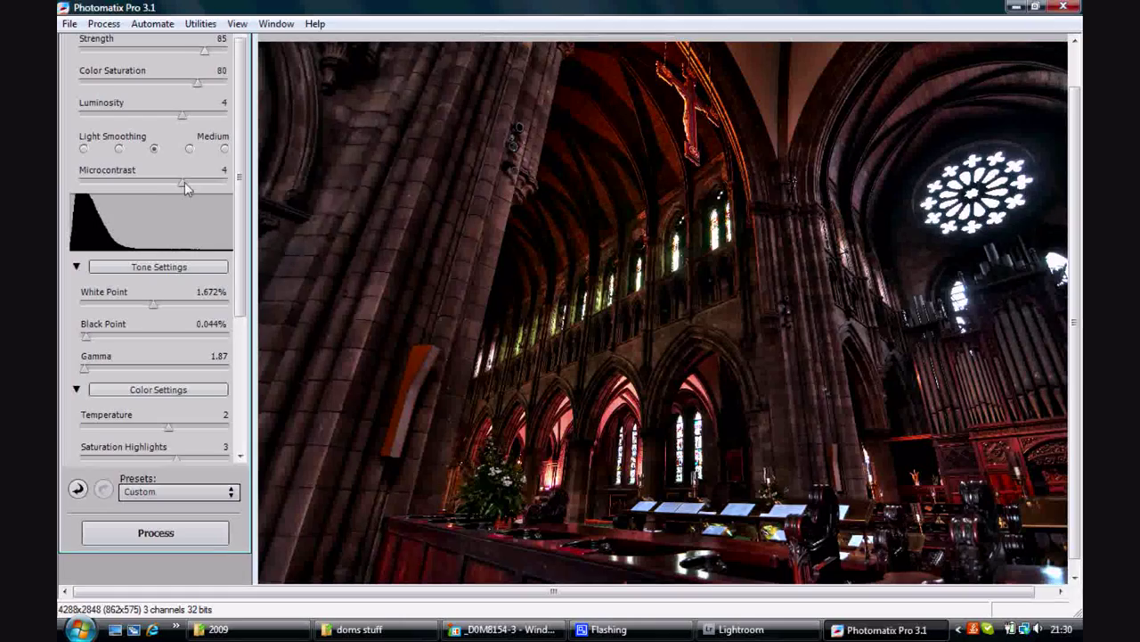
click(189, 148)
click(225, 149)
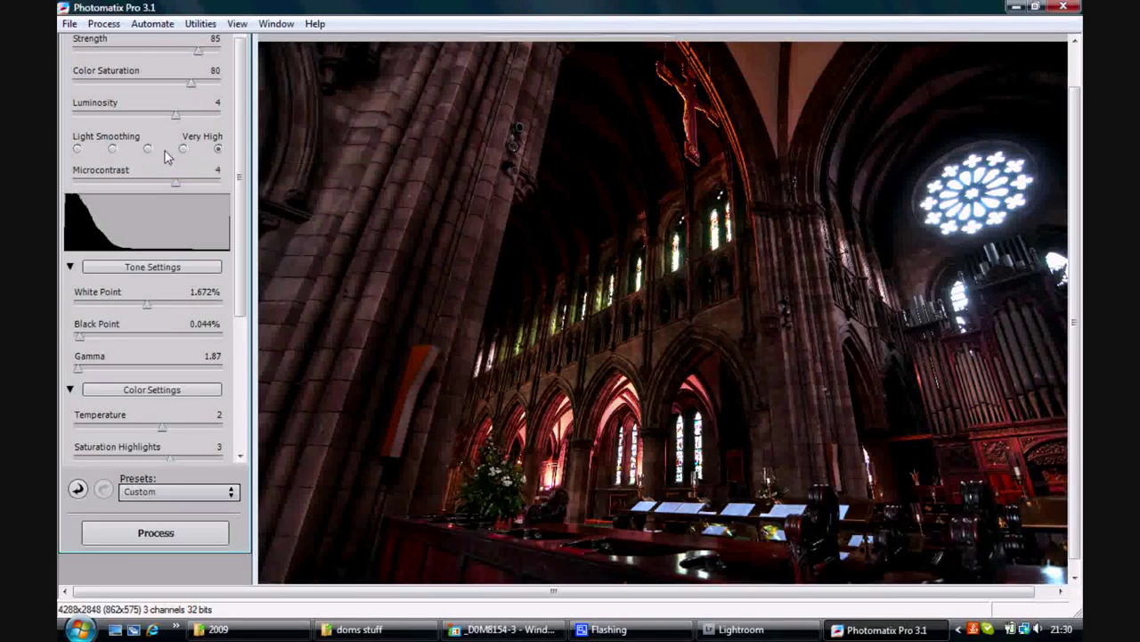
click(176, 538)
click(116, 630)
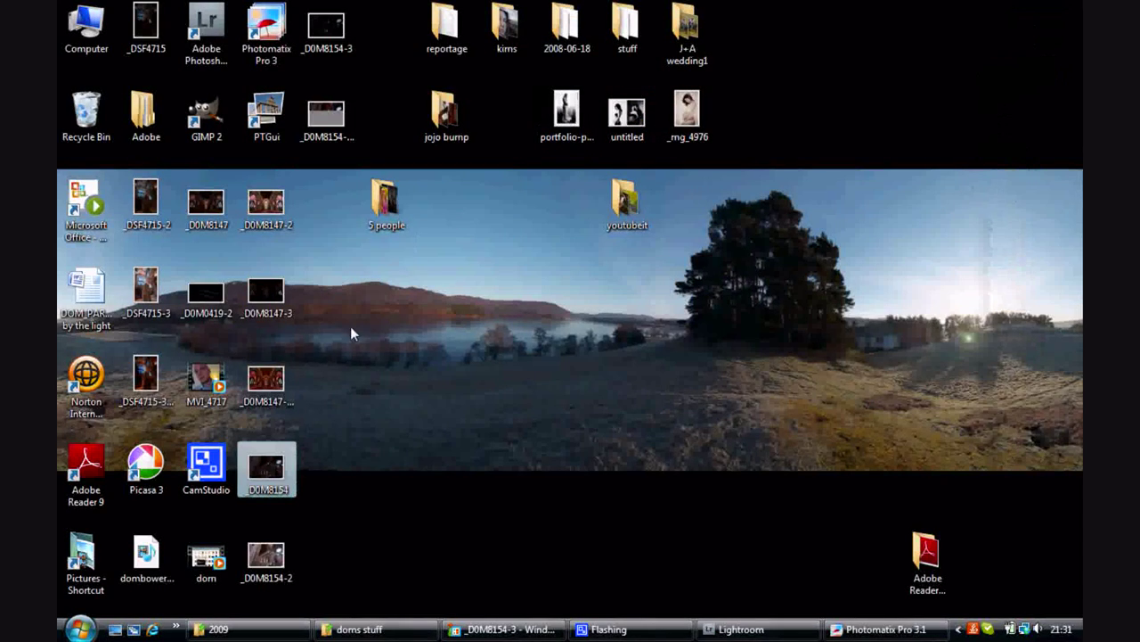
Preview both desktop church images and flip between the dark original and the tone-mapped _D0M8154-2_-3.
right_click(326, 465)
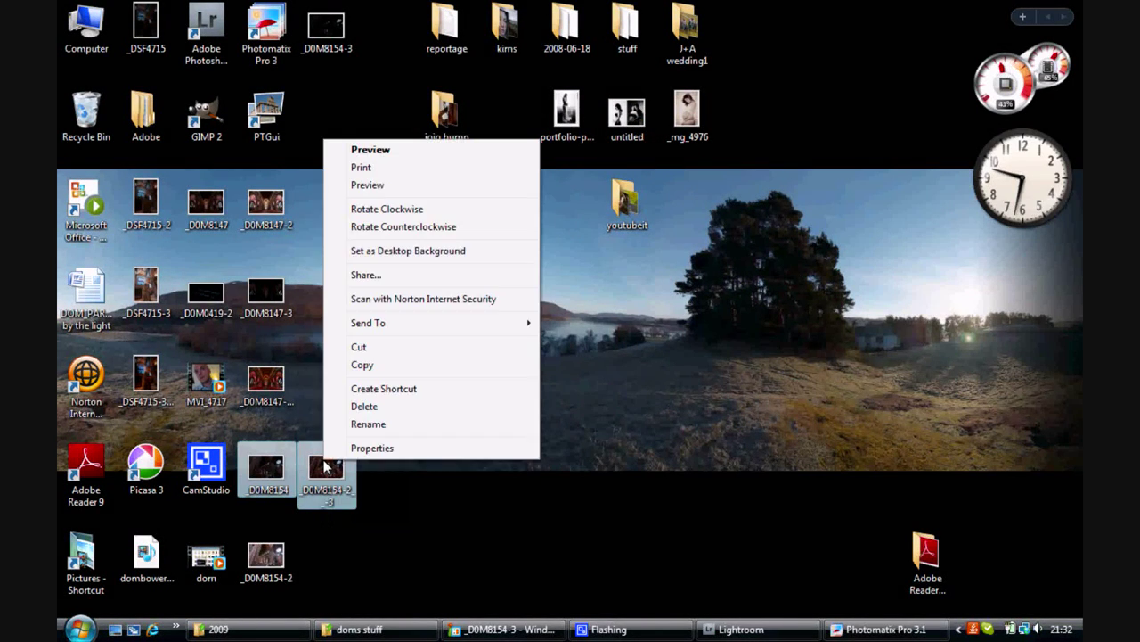
click(395, 154)
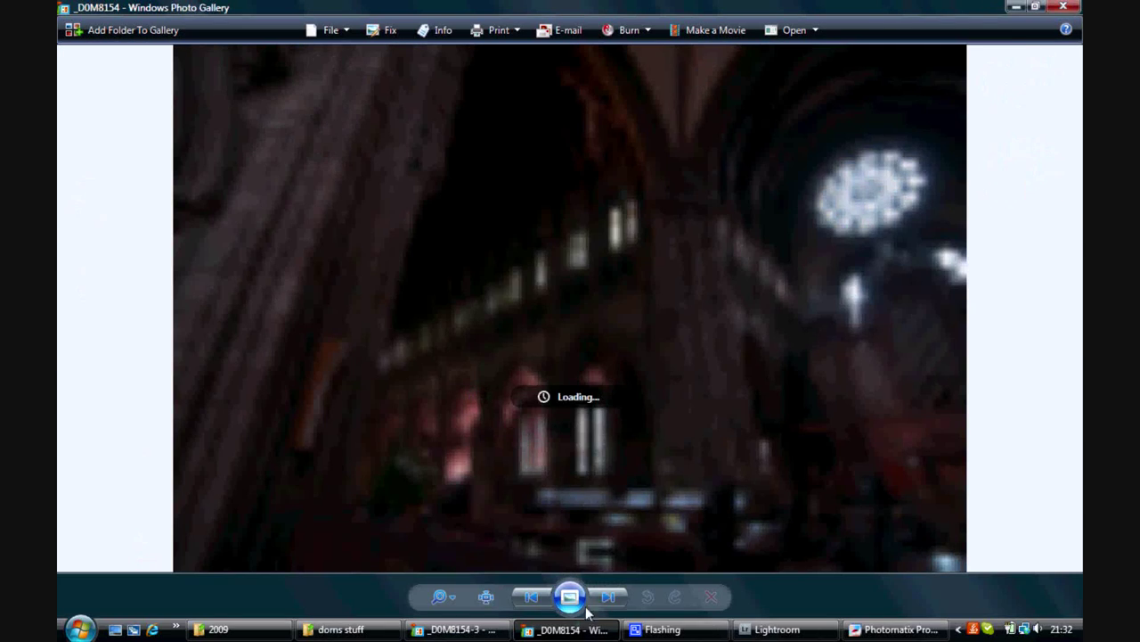
click(608, 597)
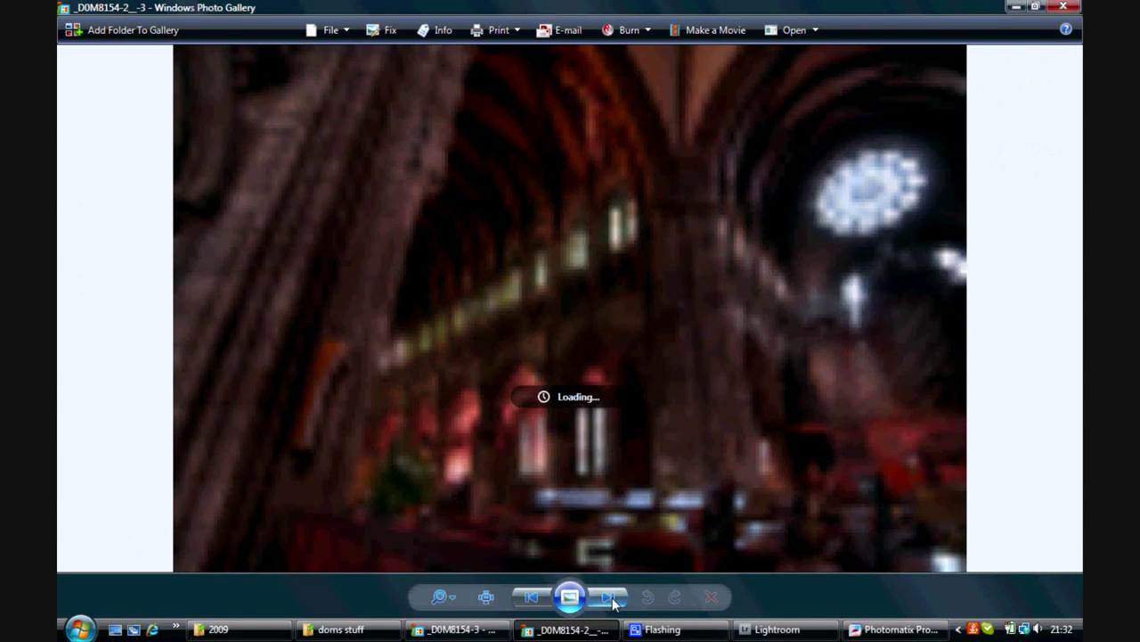
click(539, 602)
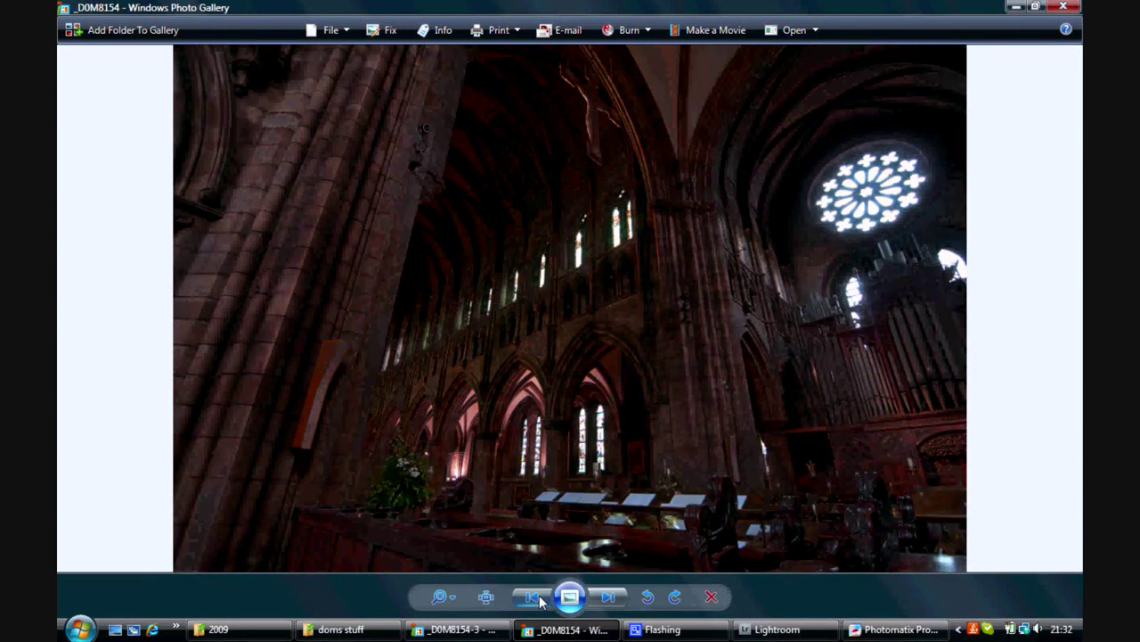
click(610, 602)
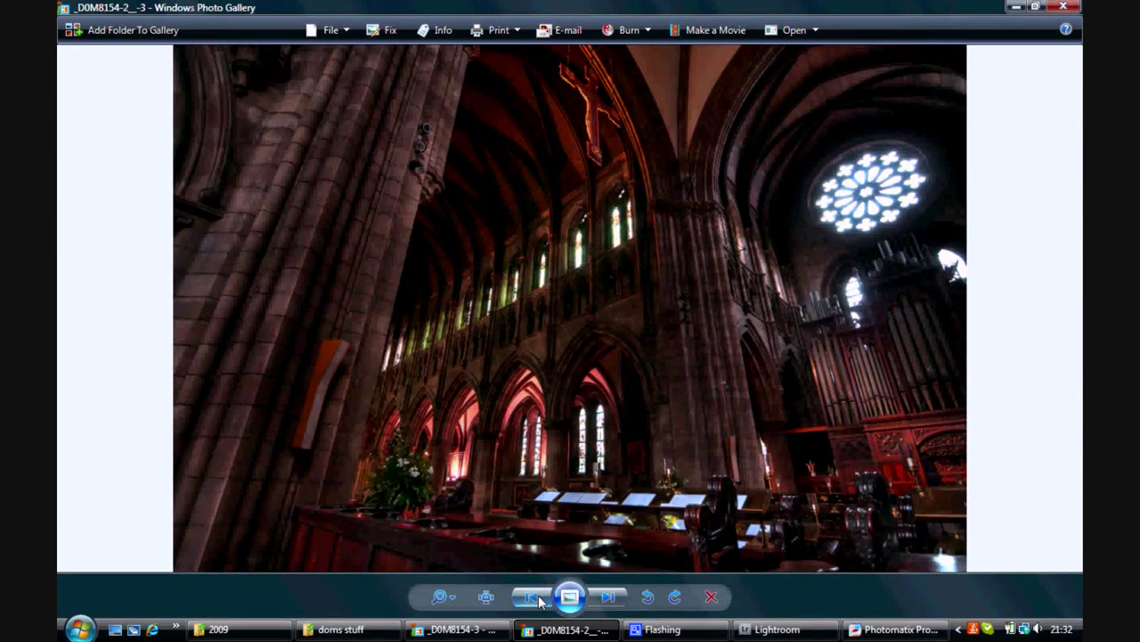
click(532, 599)
click(609, 602)
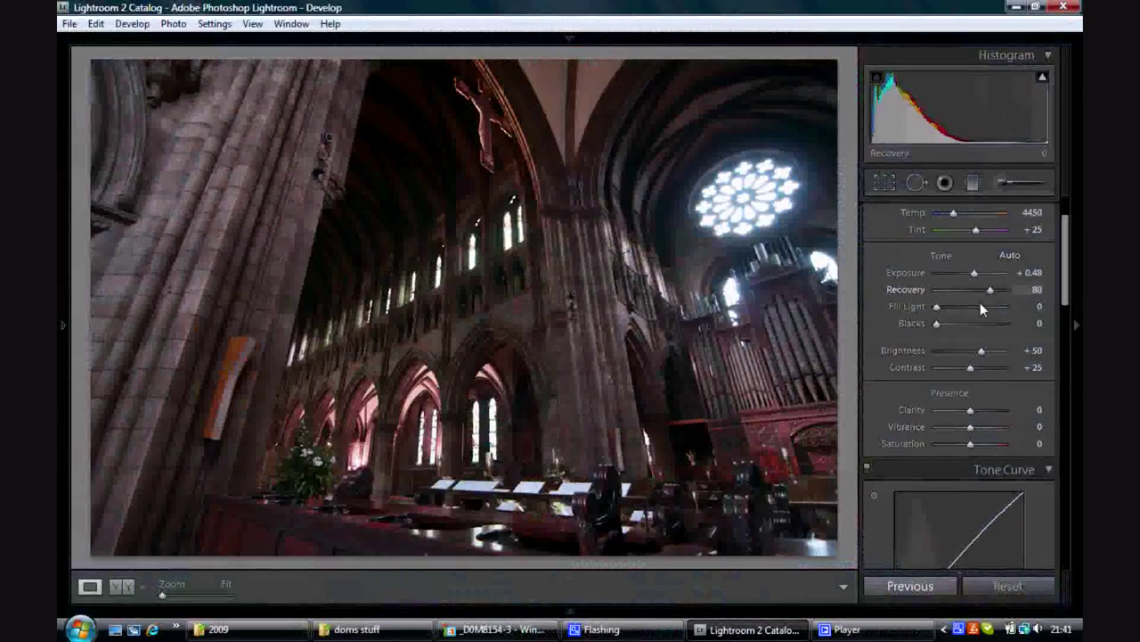
Adjust Fill Light and Blacks to 21, and raise Saturation to +17 and Exposure to +0.67.
click(978, 305)
click(962, 325)
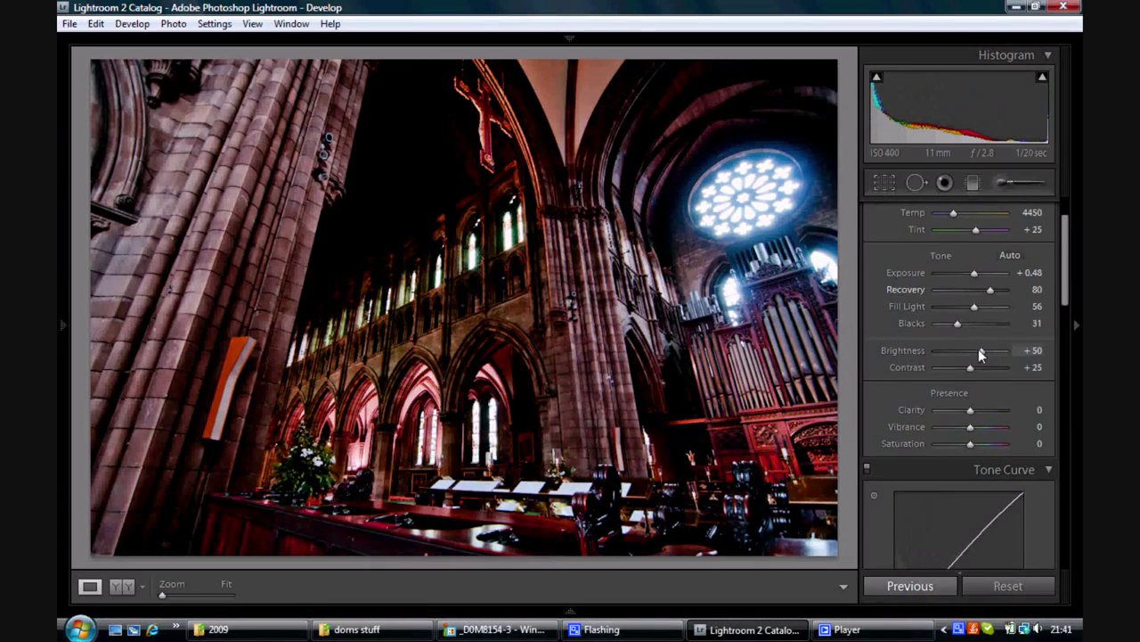
scroll(1000, 382, down, 3)
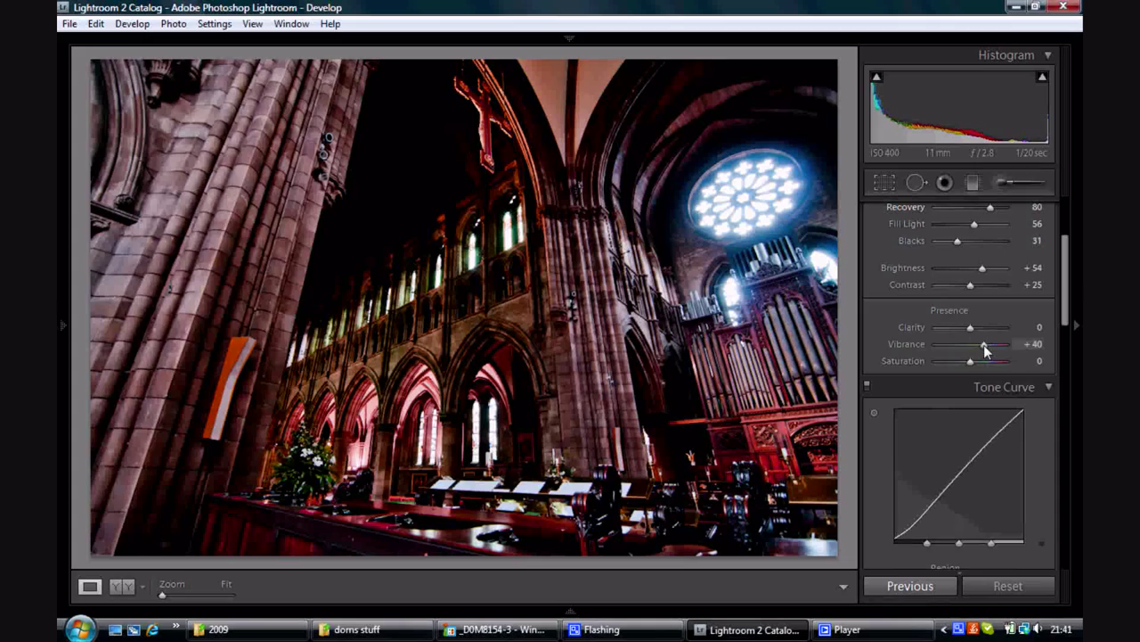
scroll(1067, 319, down, 1)
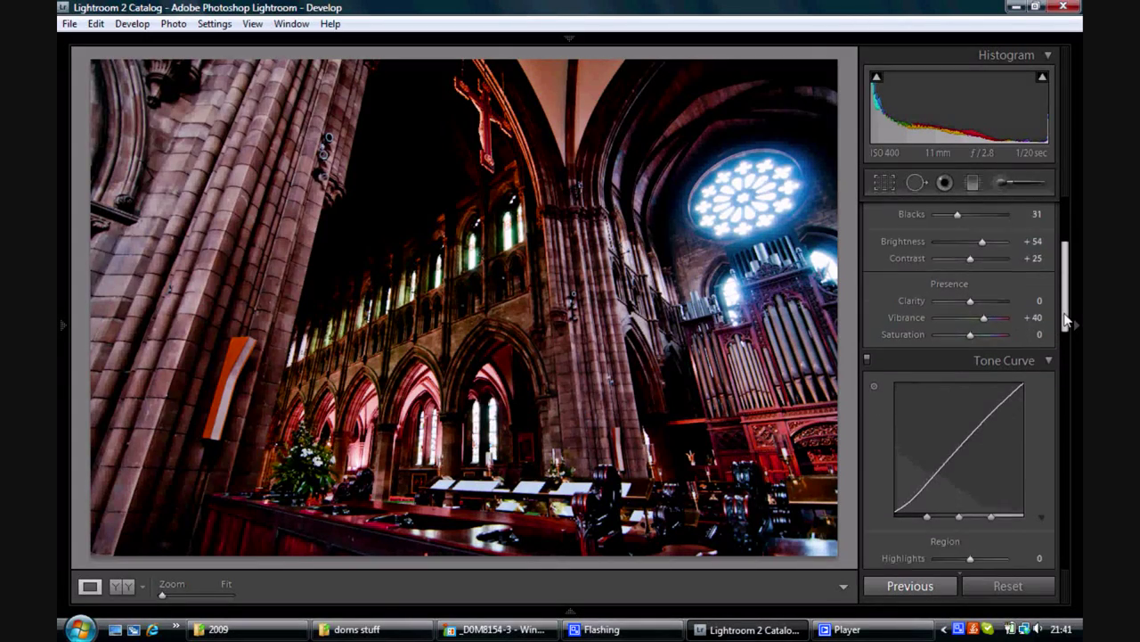
scroll(1066, 319, down, 2)
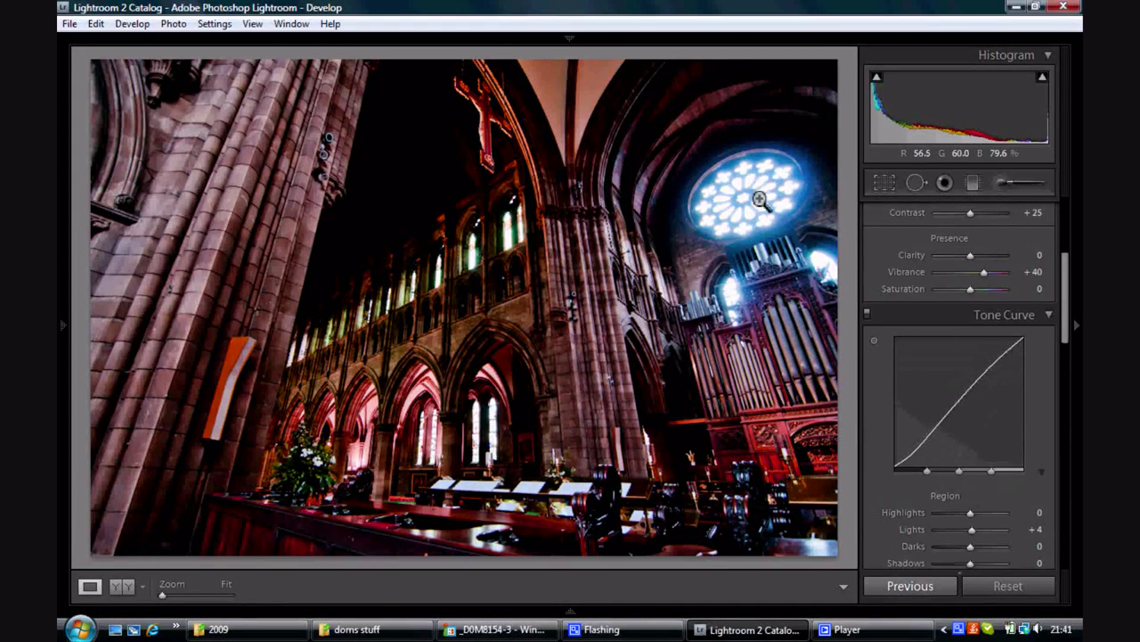
scroll(1070, 335, down, 5)
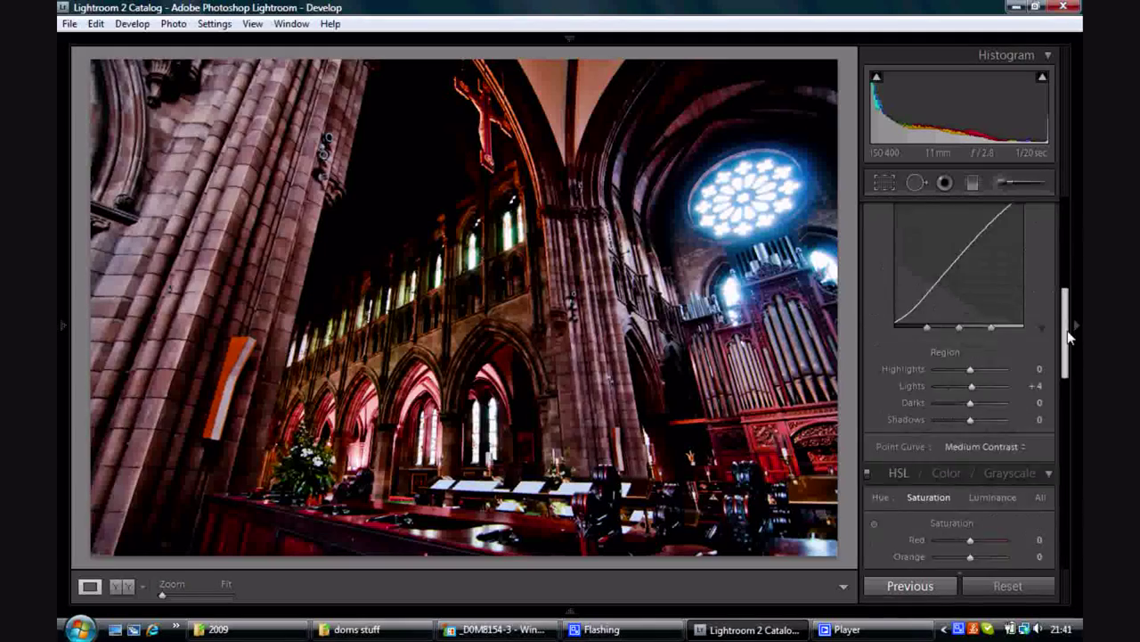
scroll(1070, 336, down, 7)
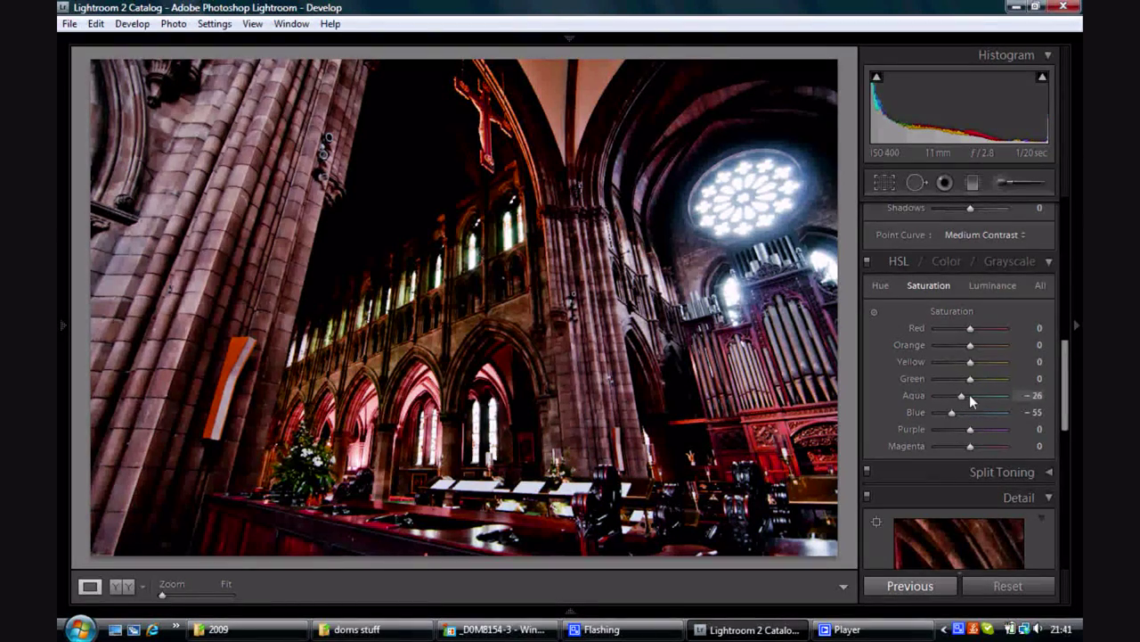
drag(1066, 384, 1066, 239)
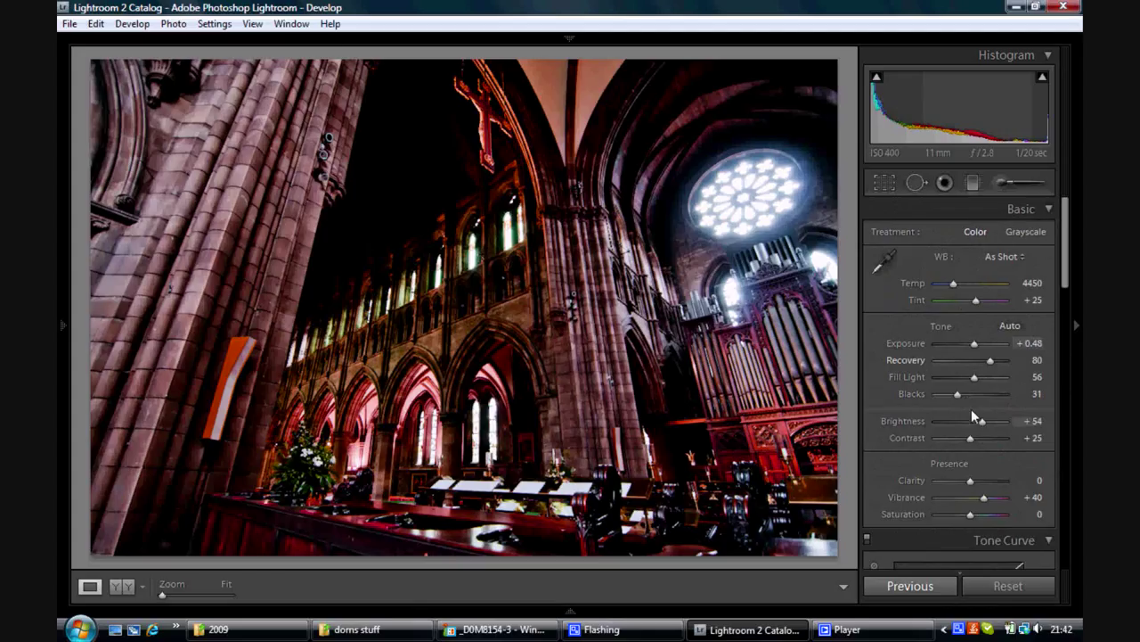
drag(953, 395, 968, 378)
drag(970, 514, 976, 515)
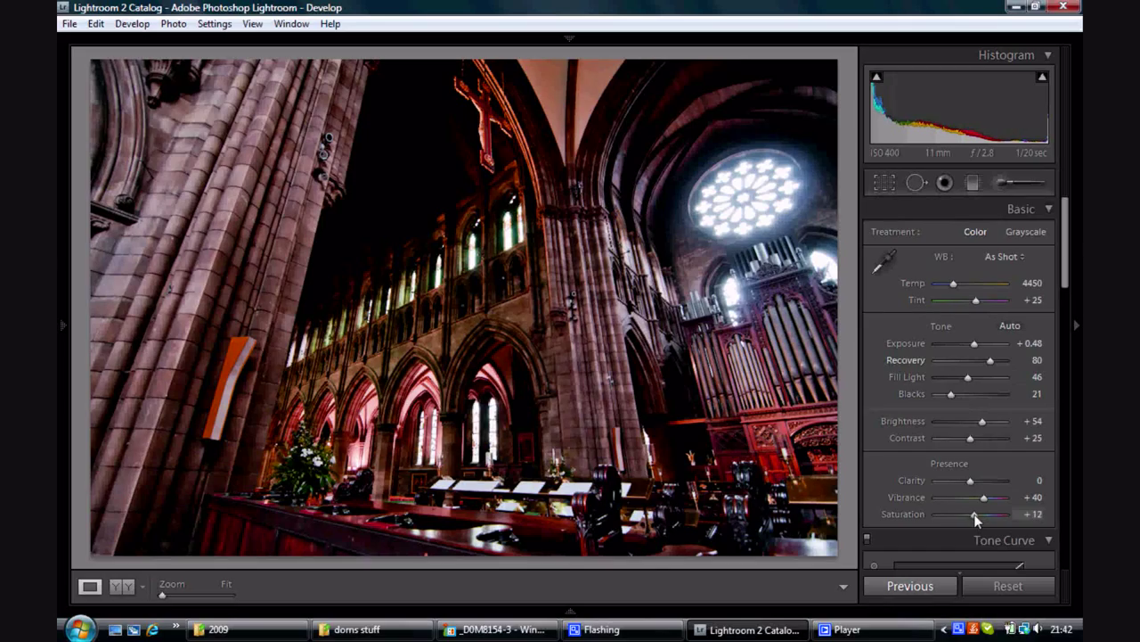
drag(974, 344, 979, 350)
Export the edited cathedral photo to the Desktop as a quality-100 JPEG.
right_click(680, 378)
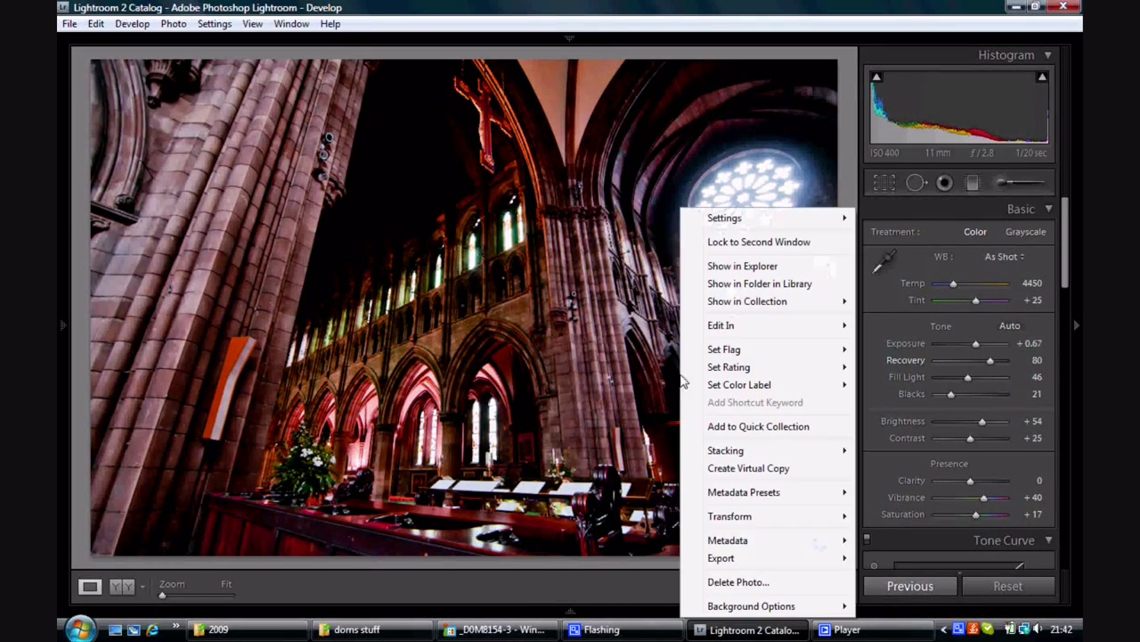
mouse_move(748, 556)
click(894, 443)
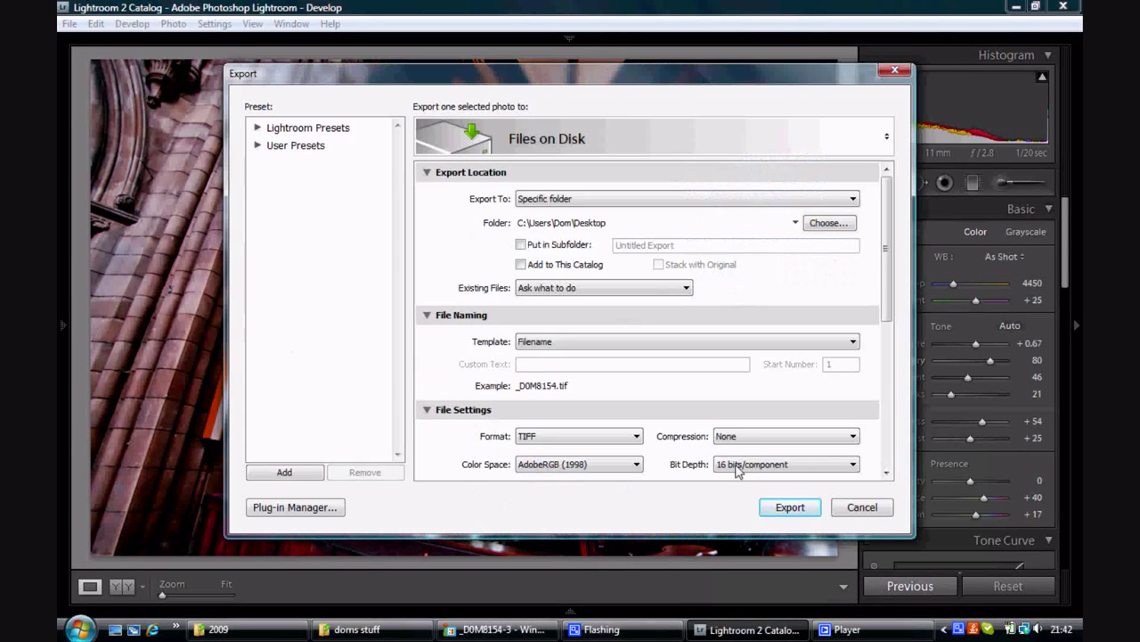
click(636, 436)
click(591, 461)
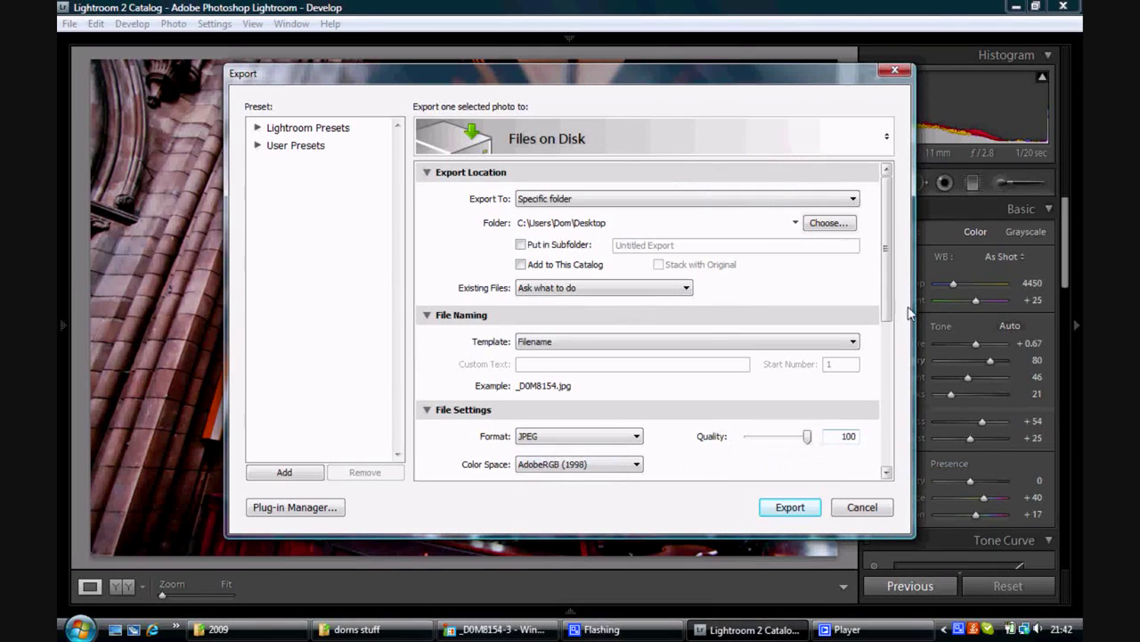
drag(888, 279, 889, 321)
click(789, 507)
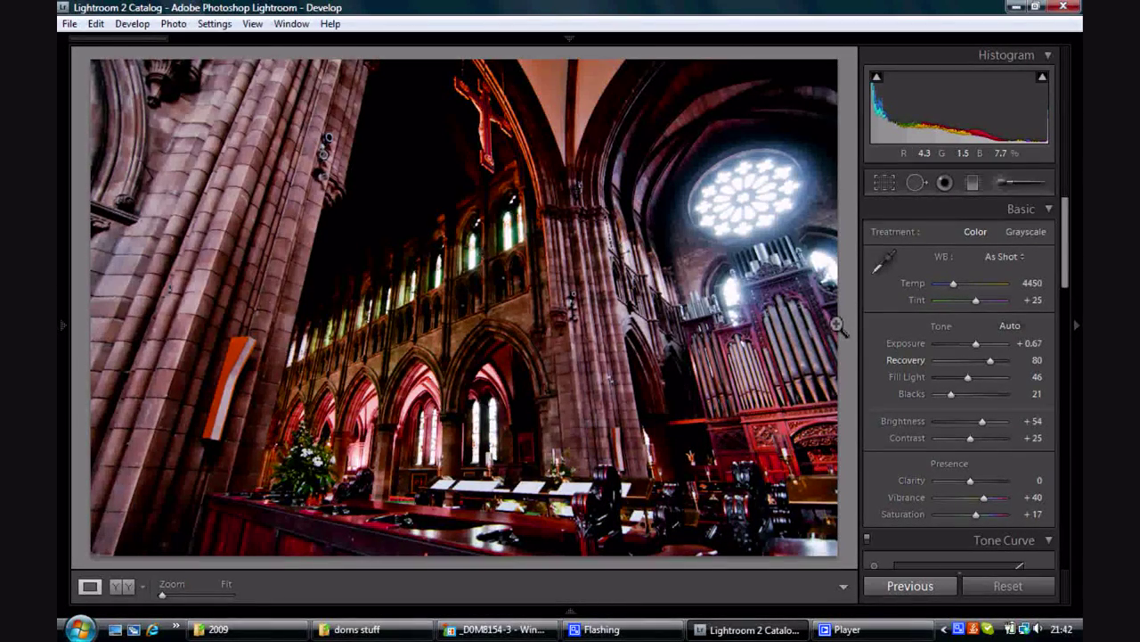
key(super+d)
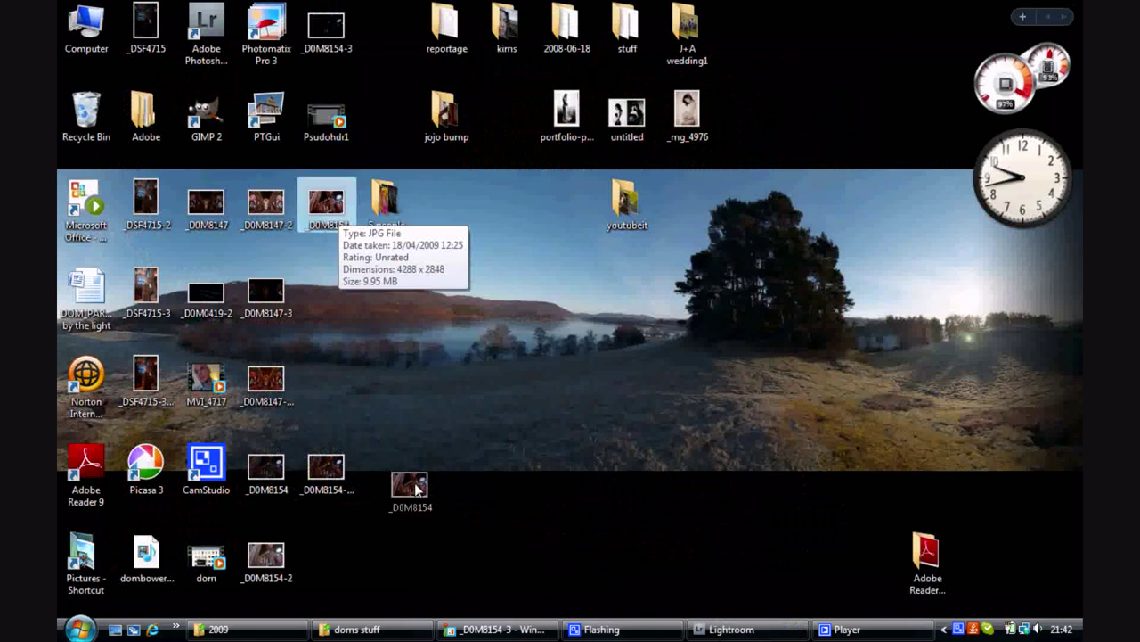
drag(485, 472, 258, 489)
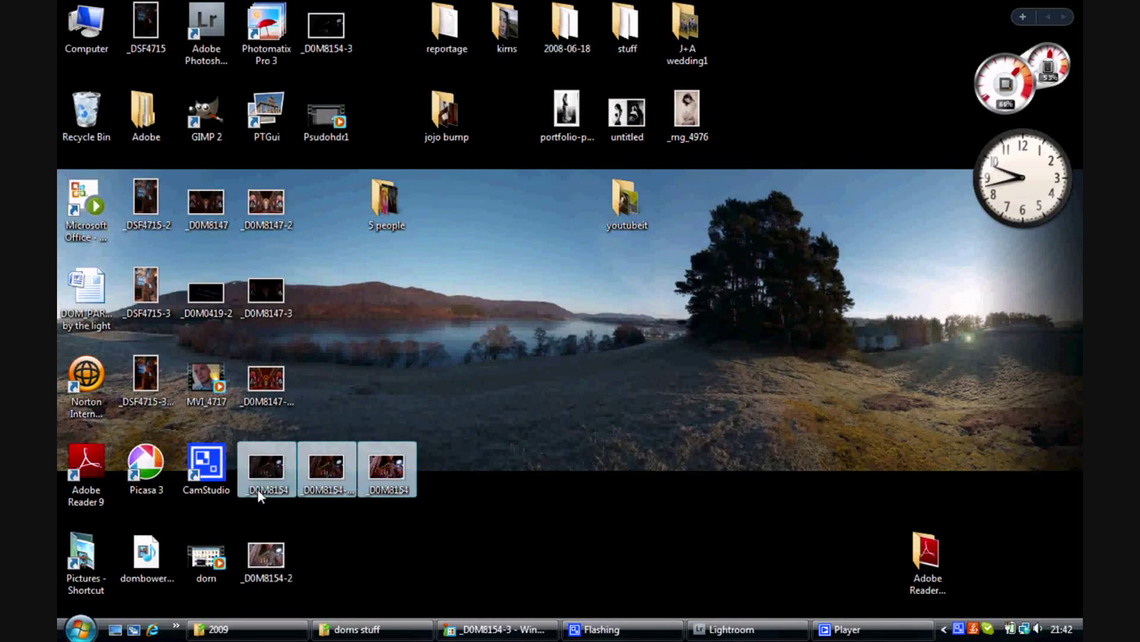
right_click(265, 488)
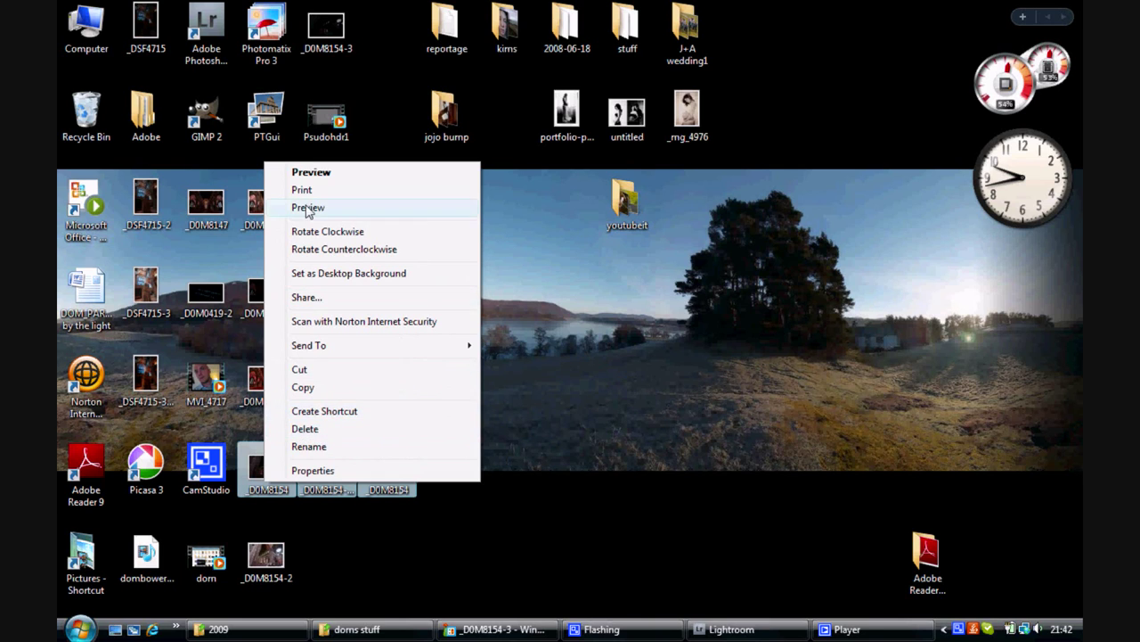
click(314, 175)
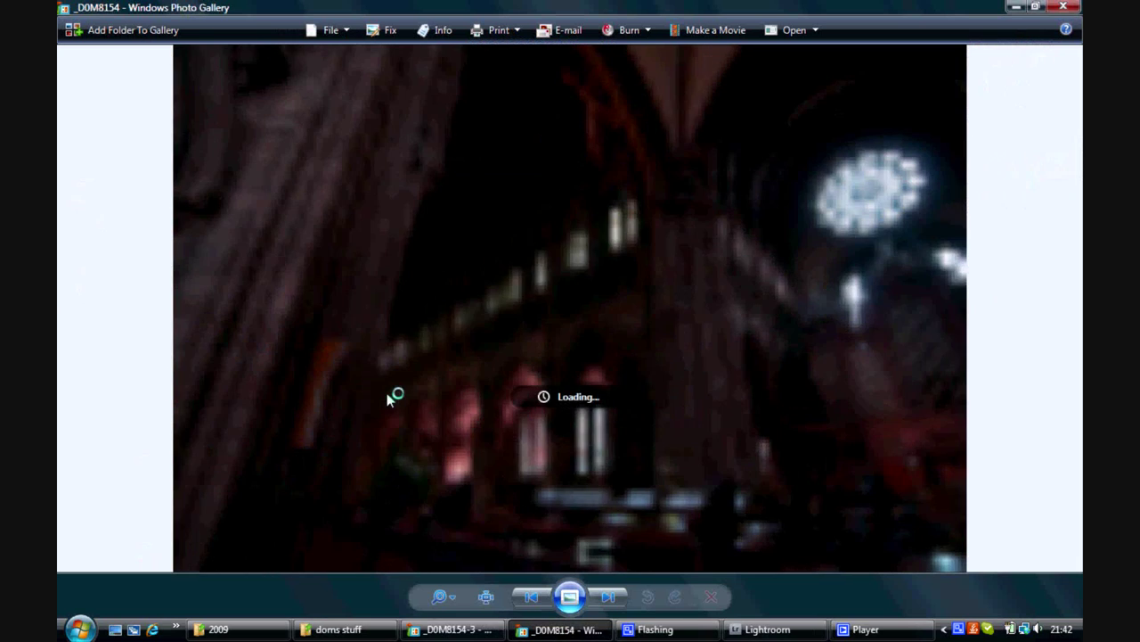
click(609, 596)
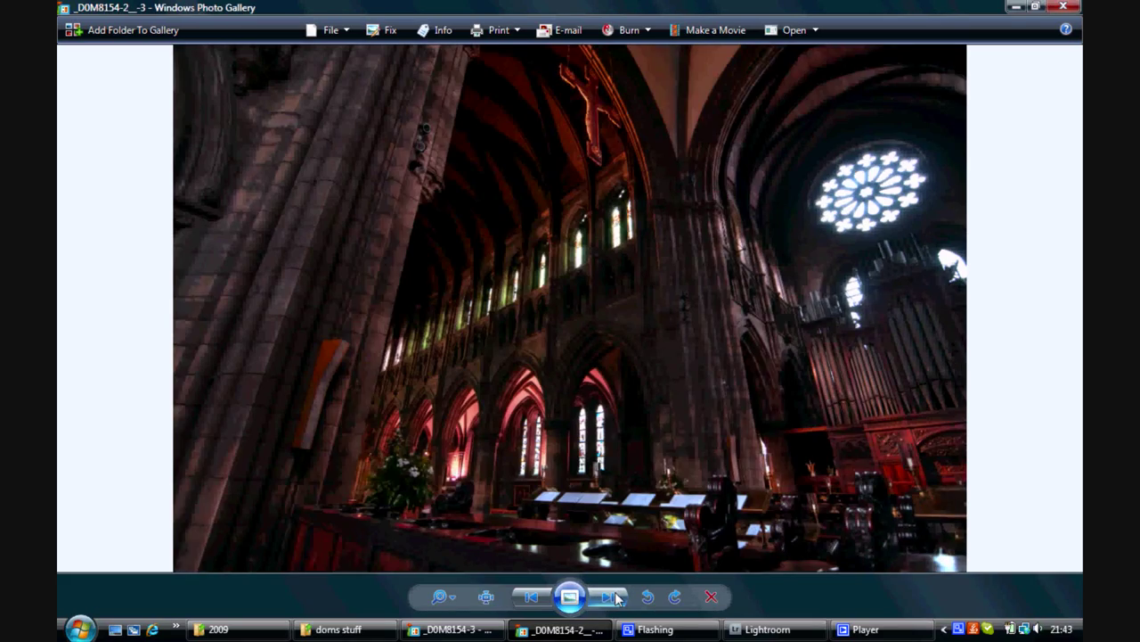
click(617, 598)
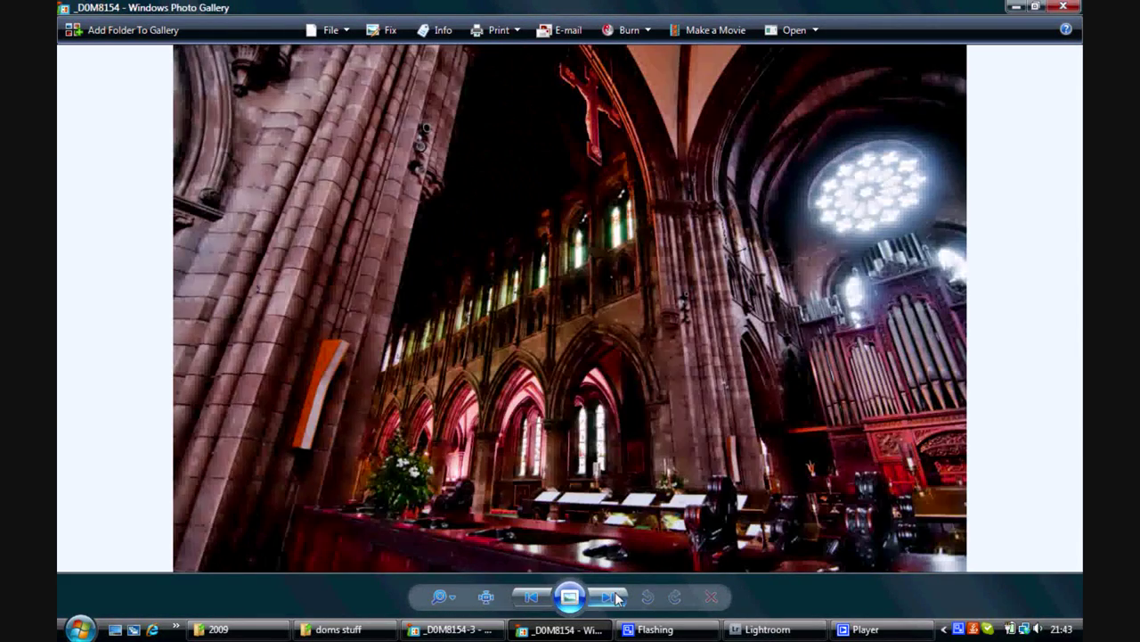
click(535, 597)
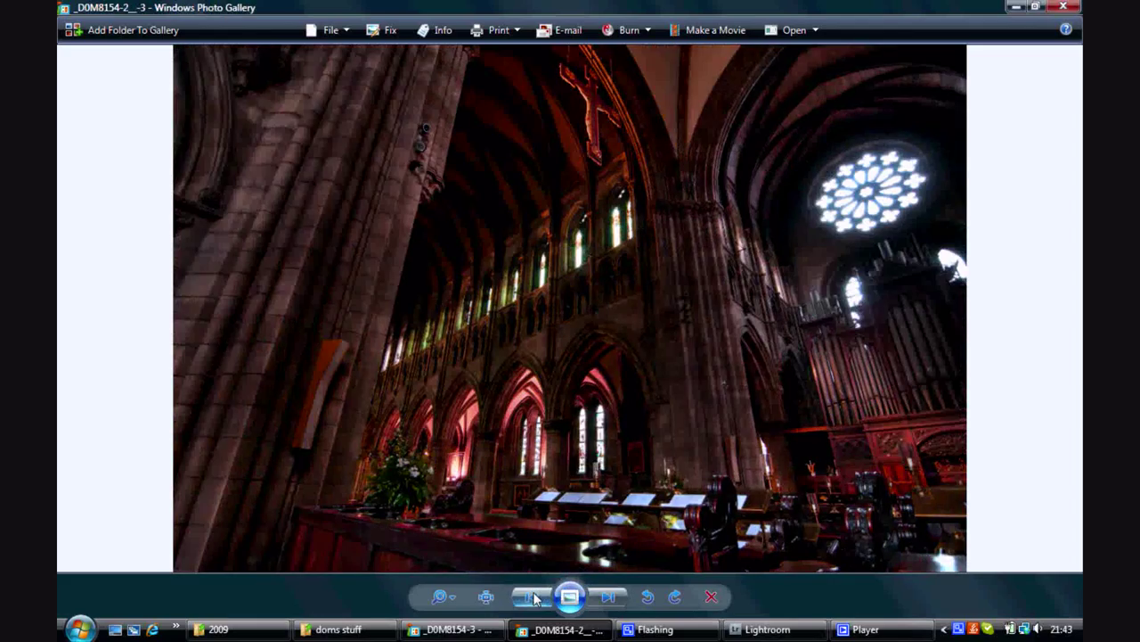
click(609, 599)
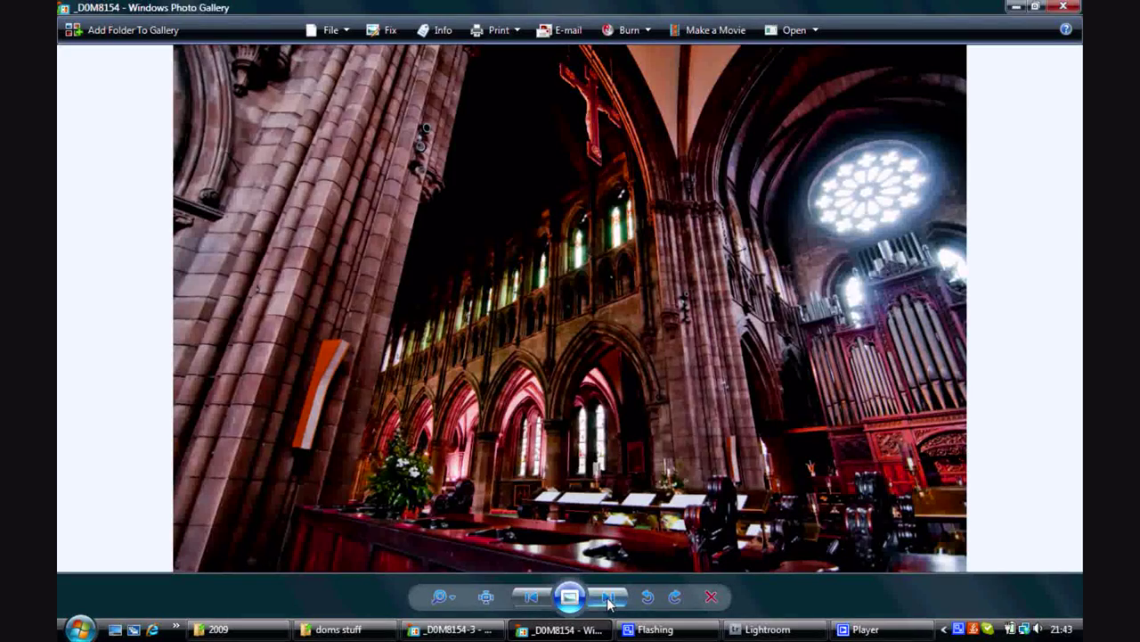
click(532, 598)
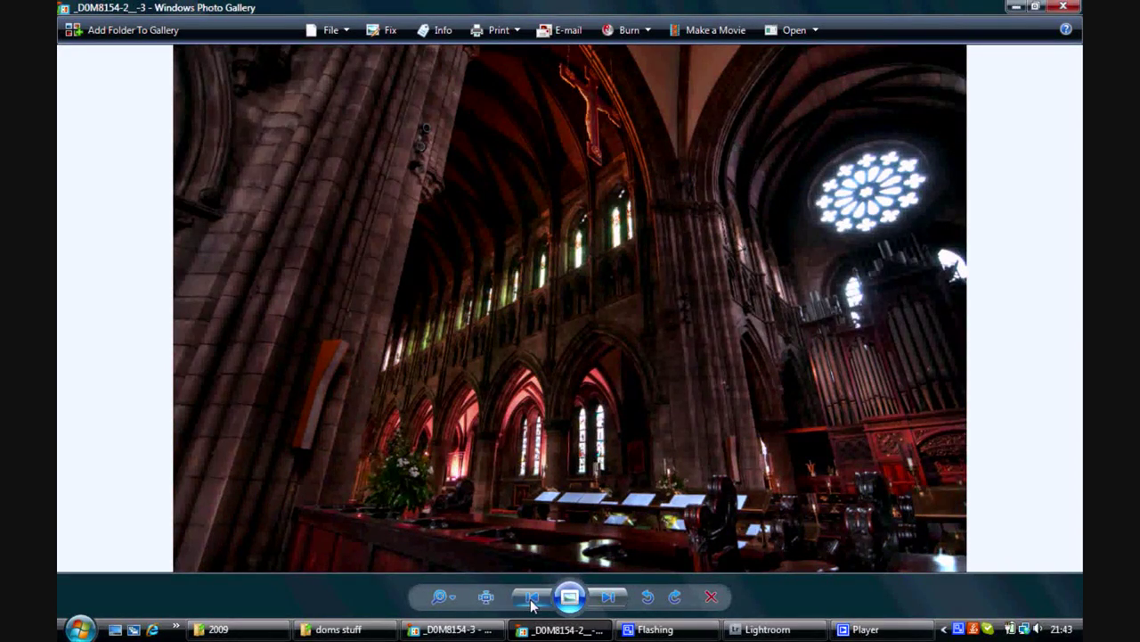
click(607, 597)
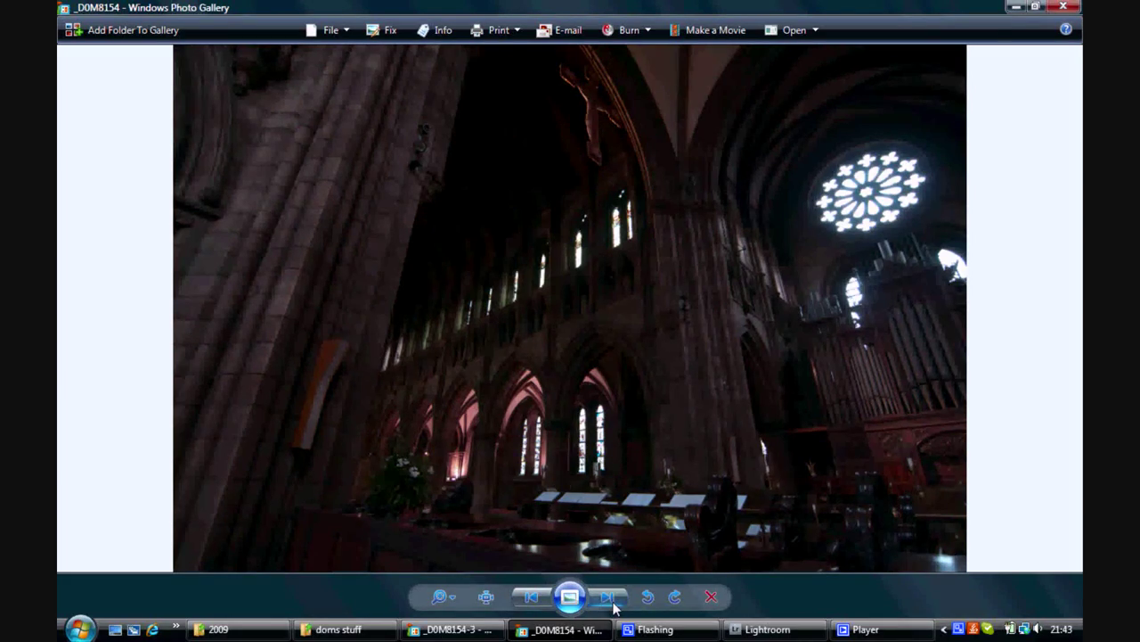
click(532, 597)
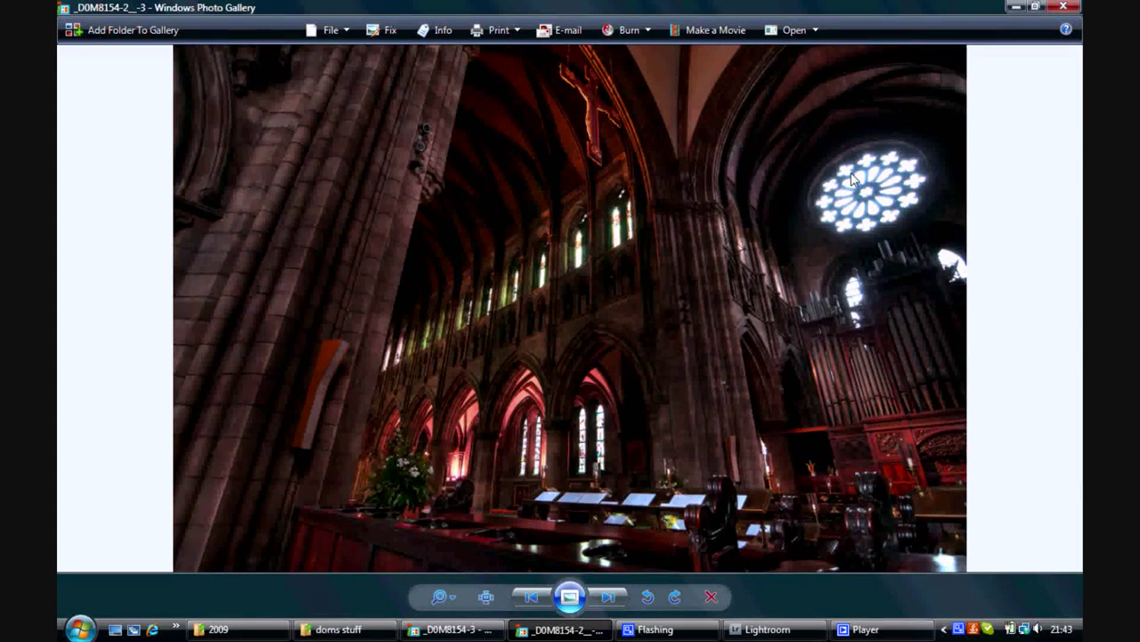
click(618, 602)
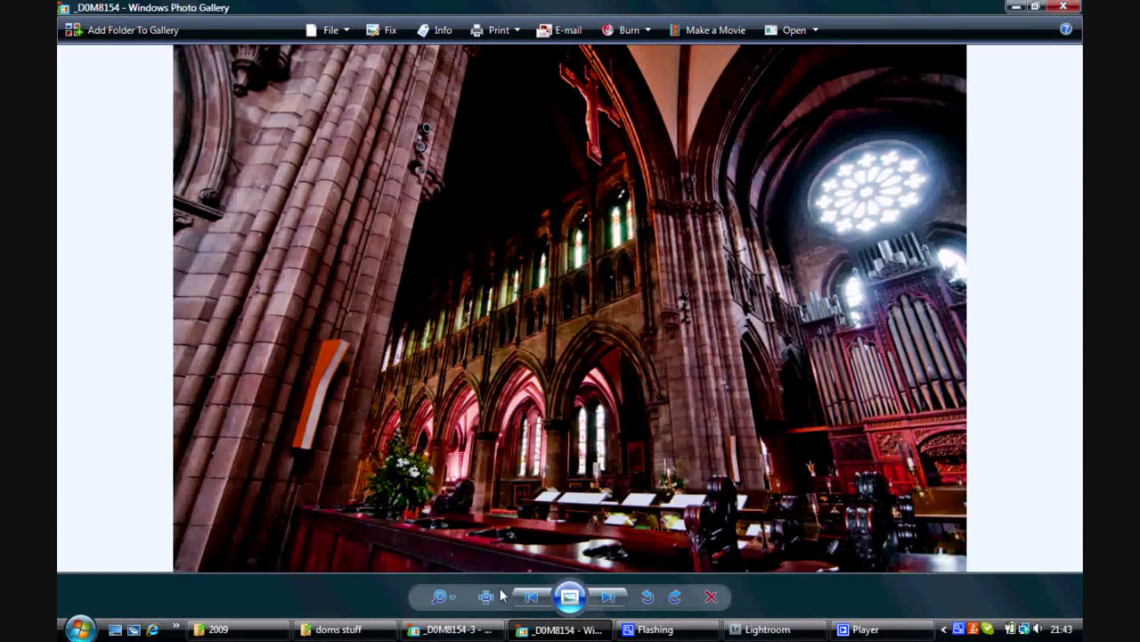
click(1072, 9)
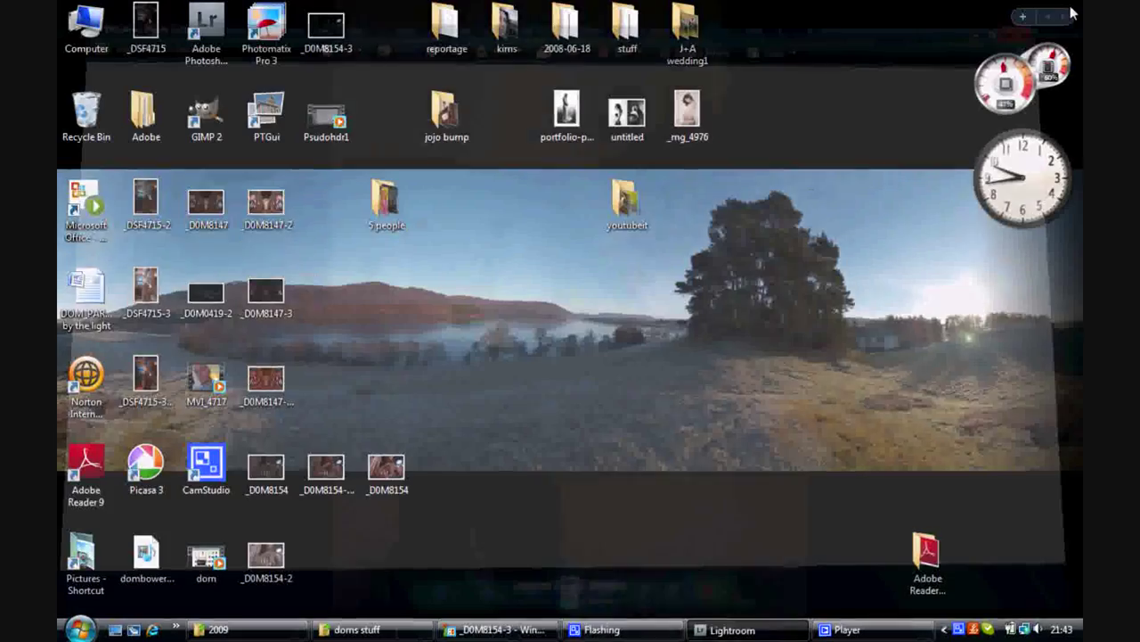